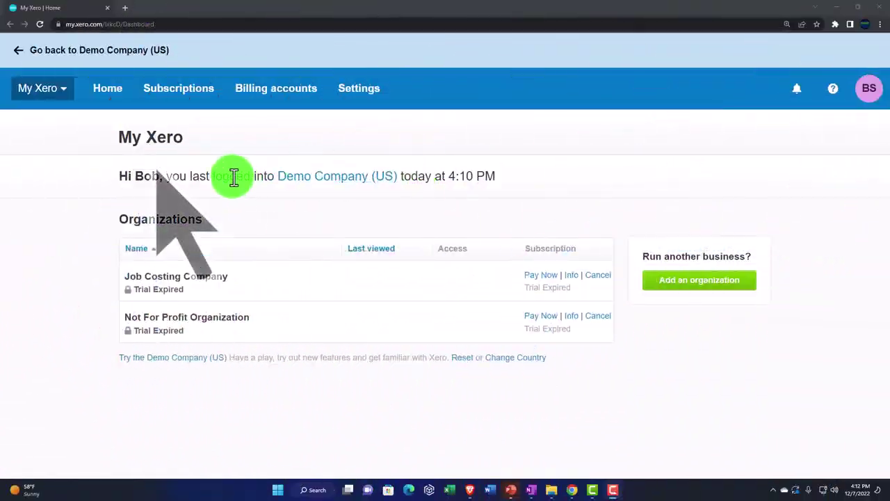
- Reset the demo company's data and hide the Get to know Xero introduction on its dashboard
left_click(181, 157)
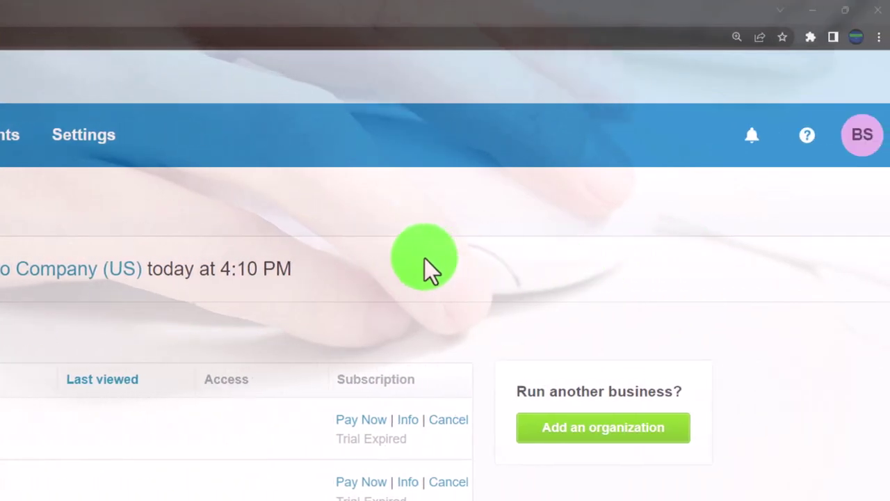
key("ctrl+plus")
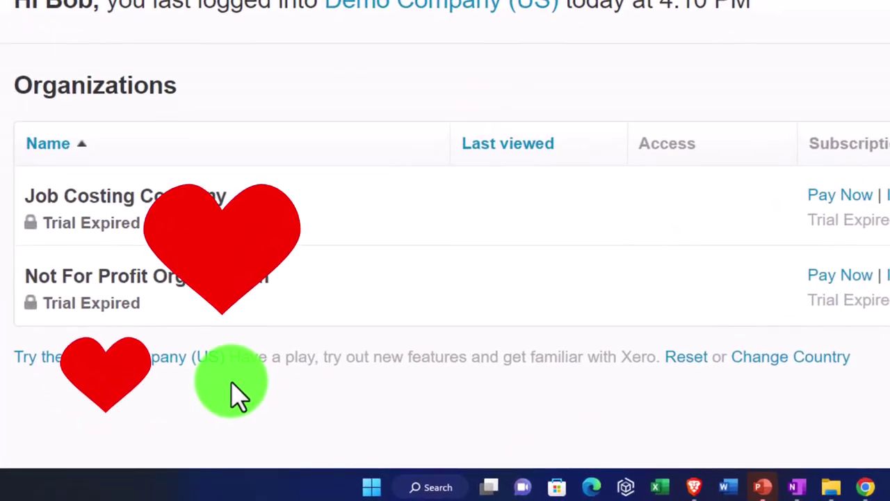
left_click(670, 361)
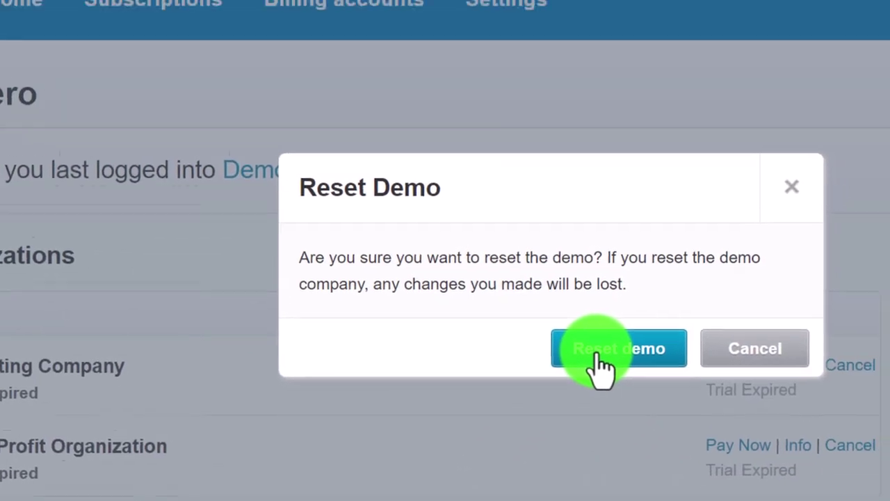
left_click(599, 365)
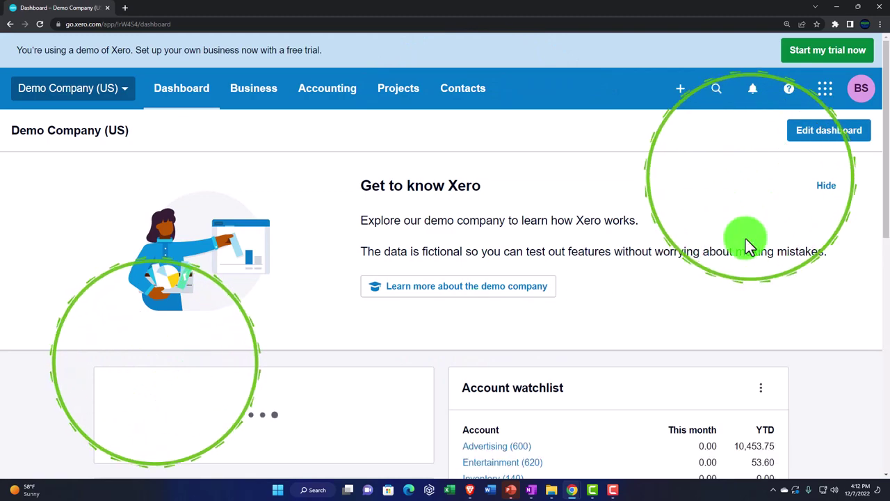
left_click(830, 191)
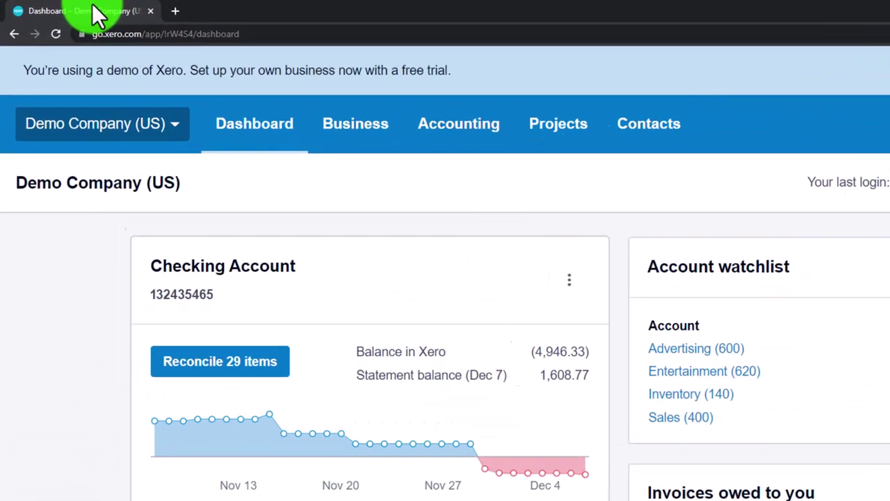
- Duplicate the dashboard browser tab twice to have three tabs of the demo company
right_click(72, 8)
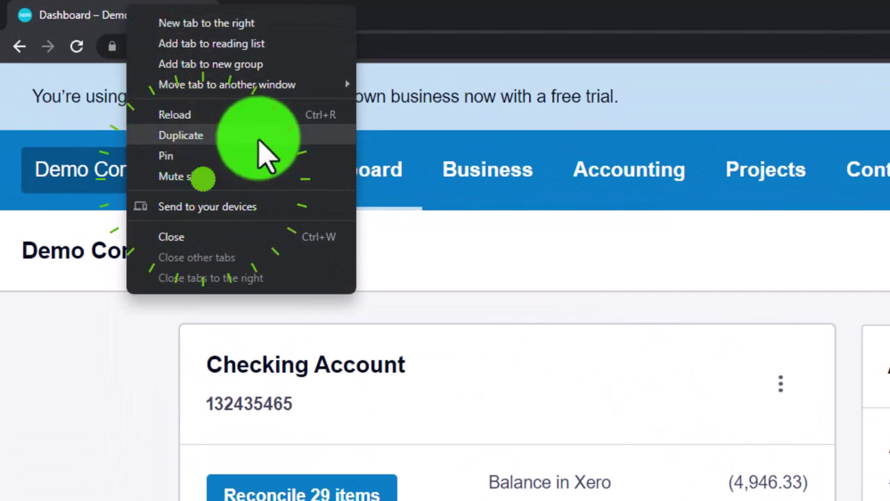
left_click(259, 139)
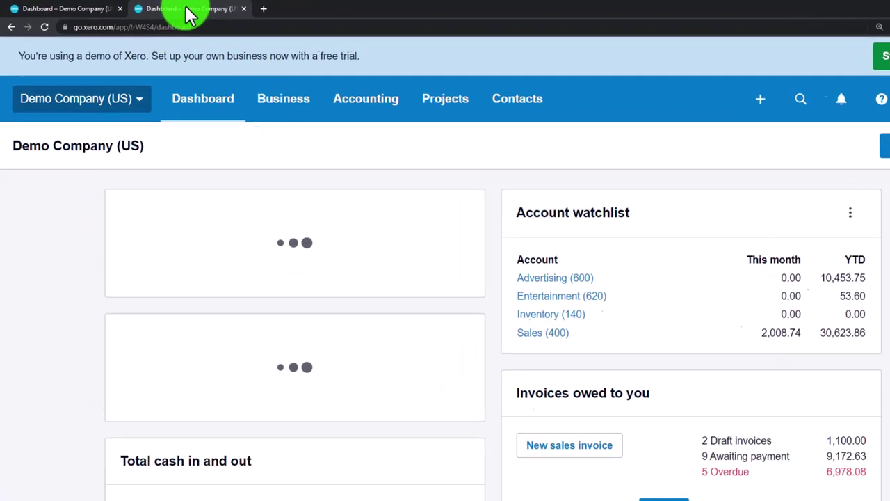
right_click(169, 14)
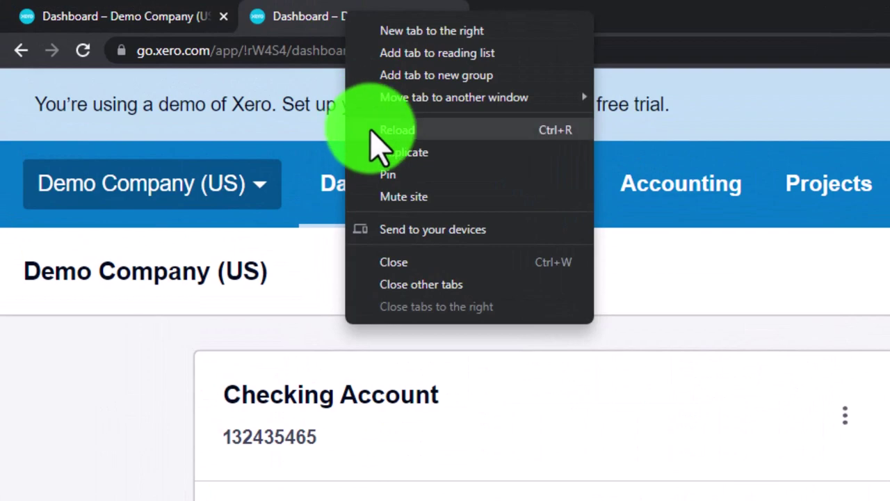
left_click(402, 152)
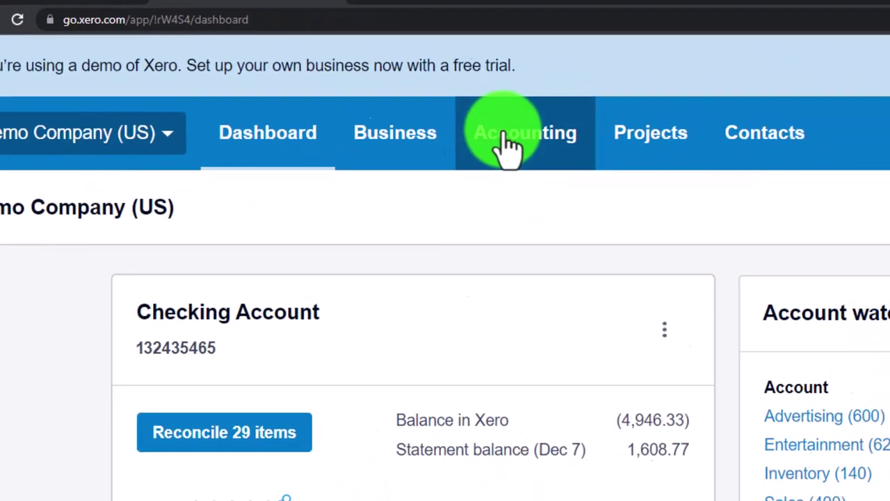
- Open the Balance Sheet report in the second browser tab and the Income Statement (Profit and Loss) in the third
left_click(629, 183)
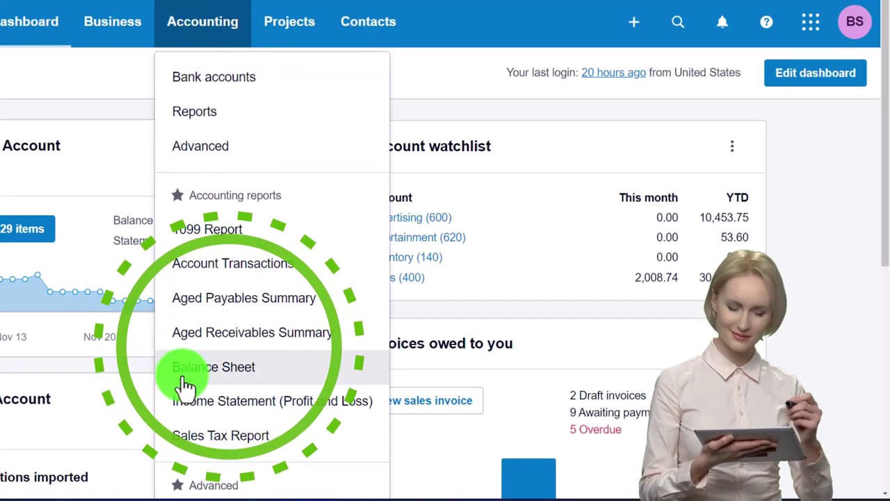
left_click(278, 376)
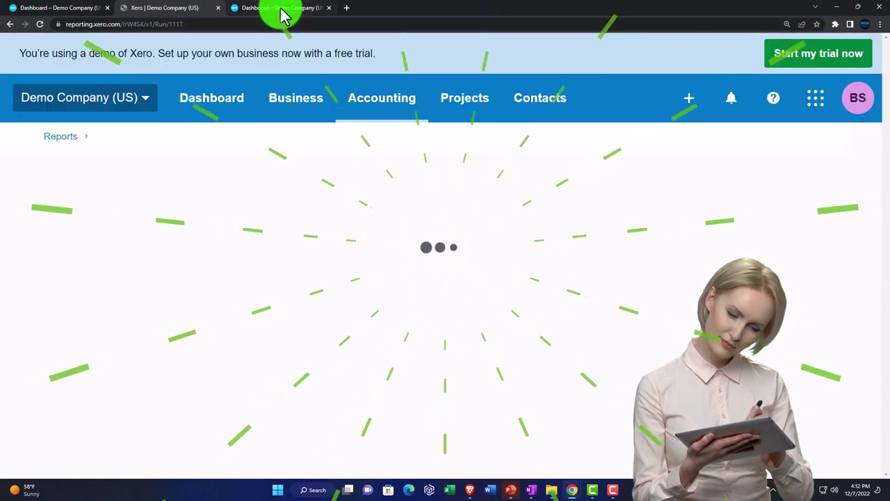
left_click(283, 12)
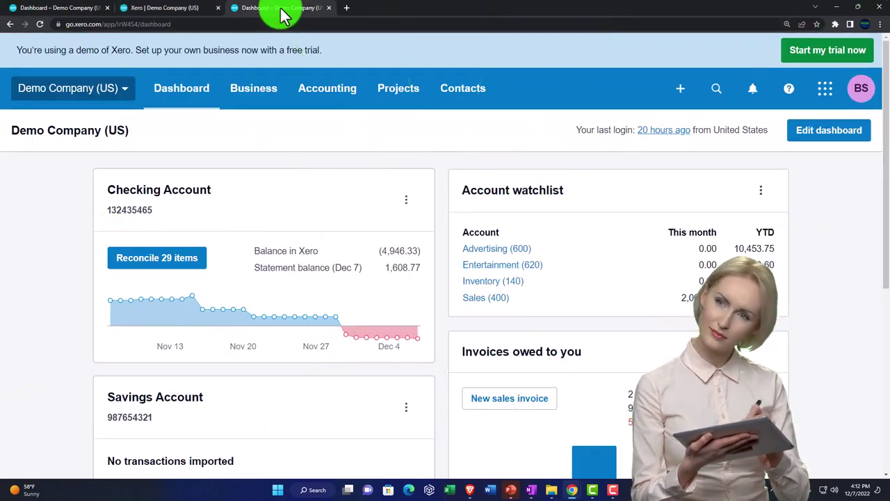
left_click(320, 89)
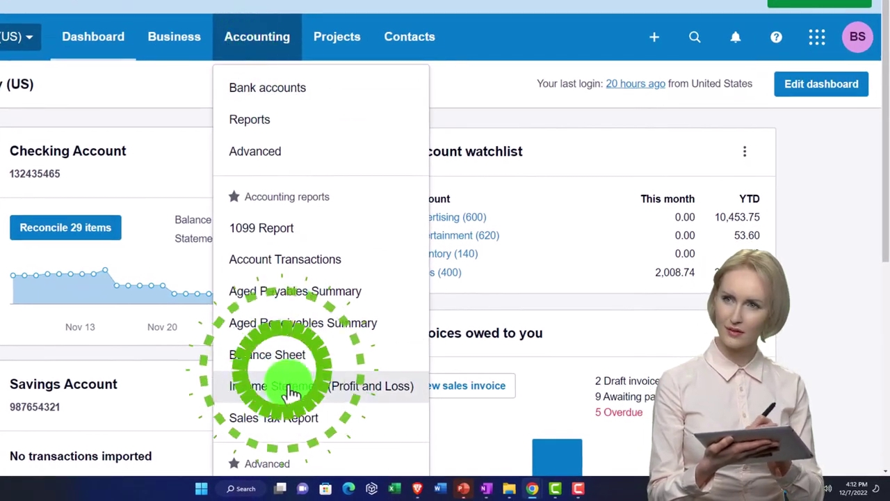
left_click(391, 395)
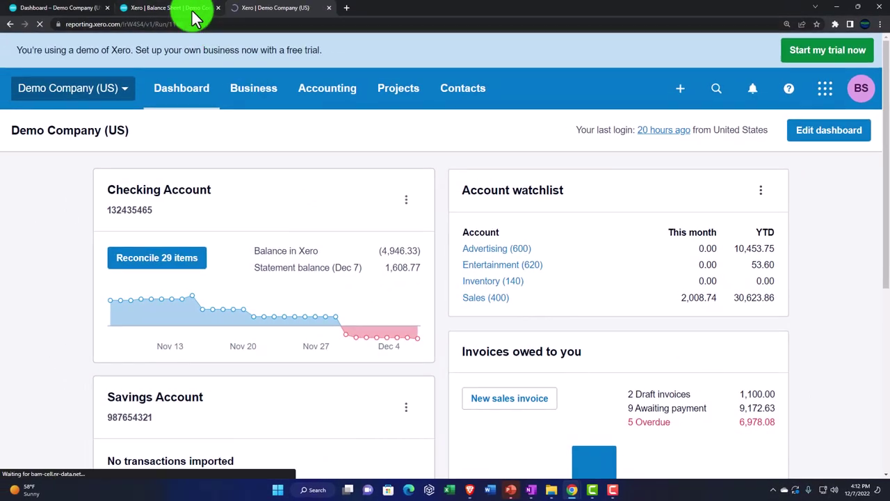
- Set the Balance Sheet date to Dec 31, 2022 and update the report
left_click(193, 14)
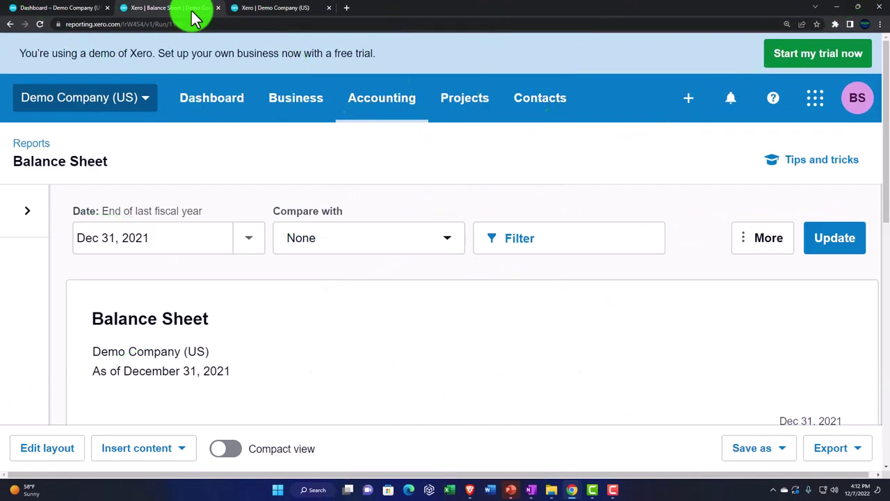
left_click(248, 238)
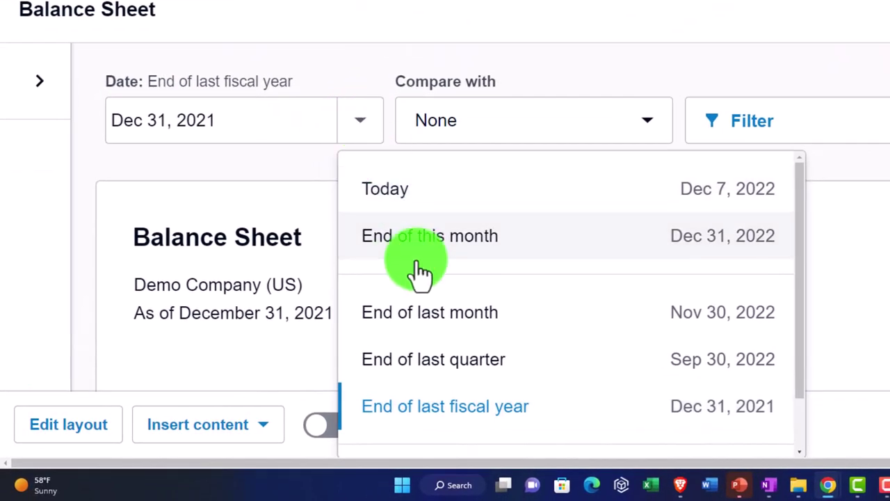
scroll(302, 390, "down", 1)
left_click(441, 435)
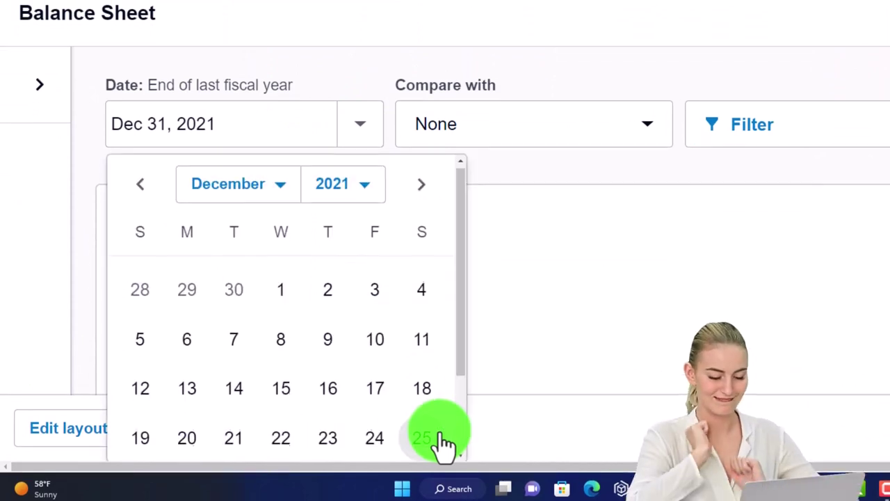
left_click(371, 270)
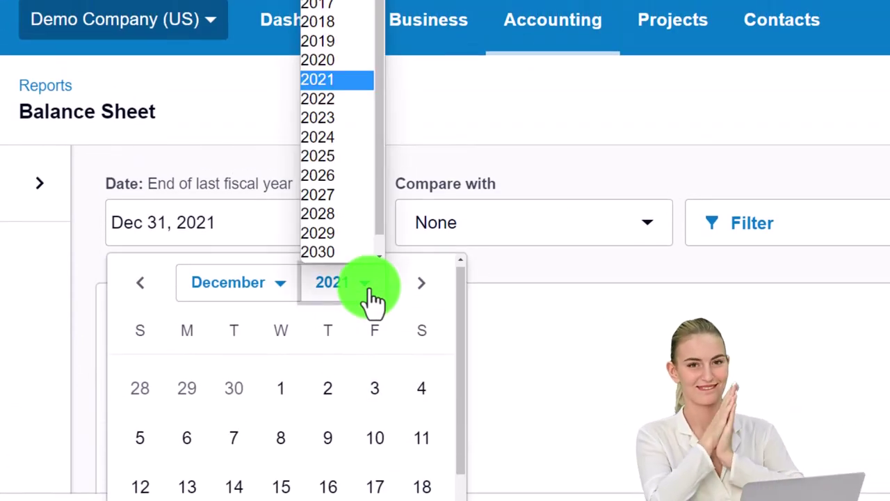
left_click(327, 105)
scroll(334, 351, "down", 1)
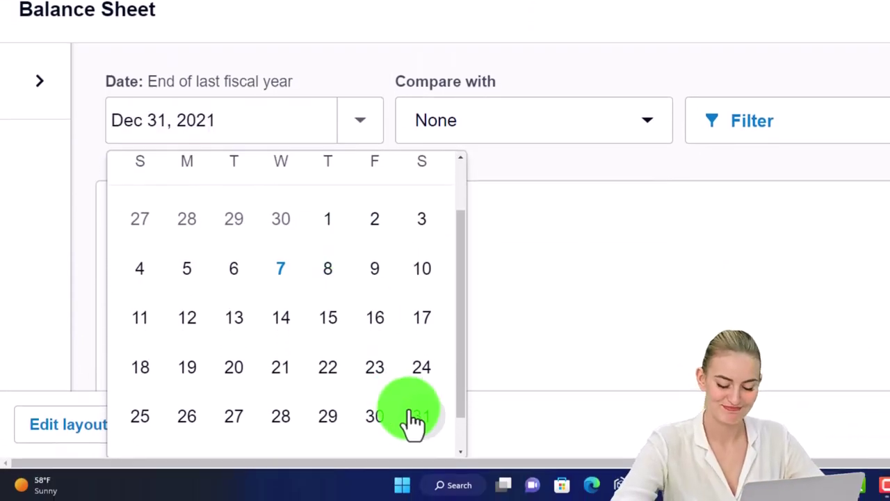
left_click(415, 417)
left_click(793, 143)
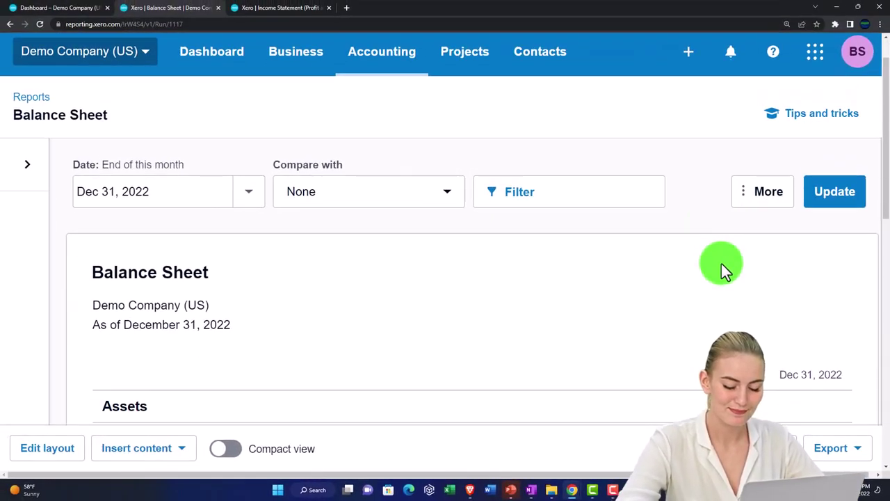
scroll(721, 262, "down", 1)
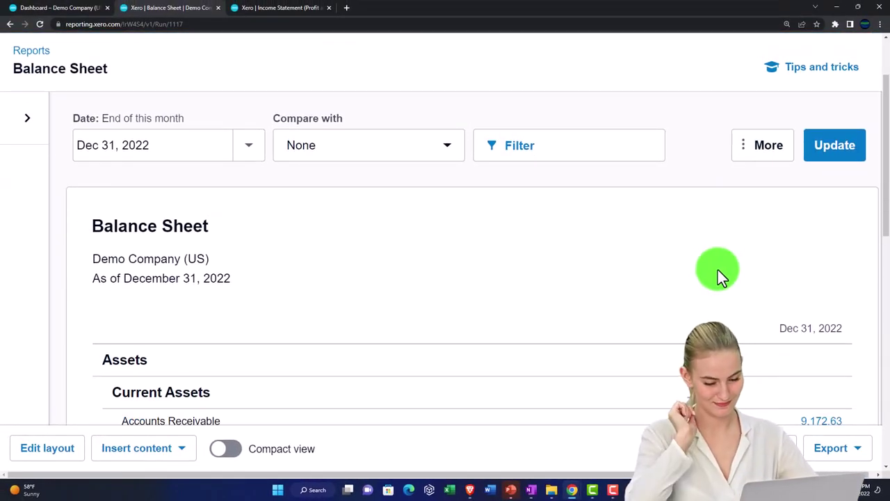
- Return to the dashboard in the first browser tab and review the transaction types offered under Create new
left_click(83, 14)
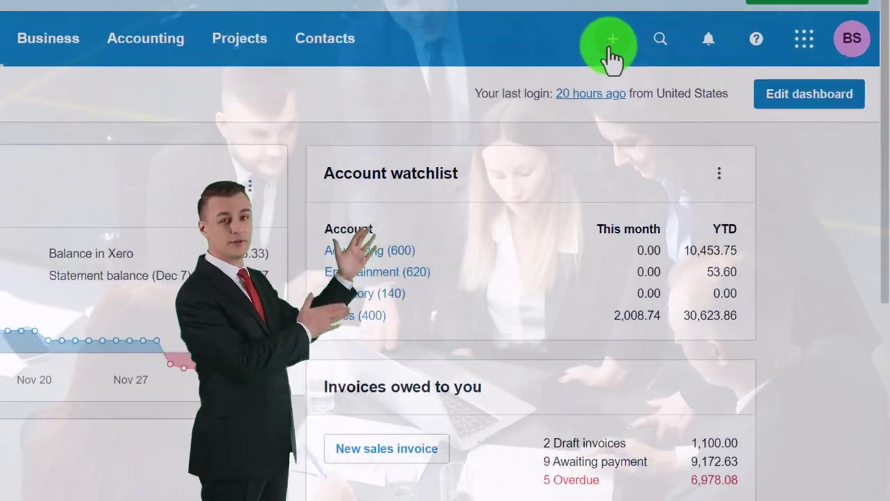
left_click(679, 97)
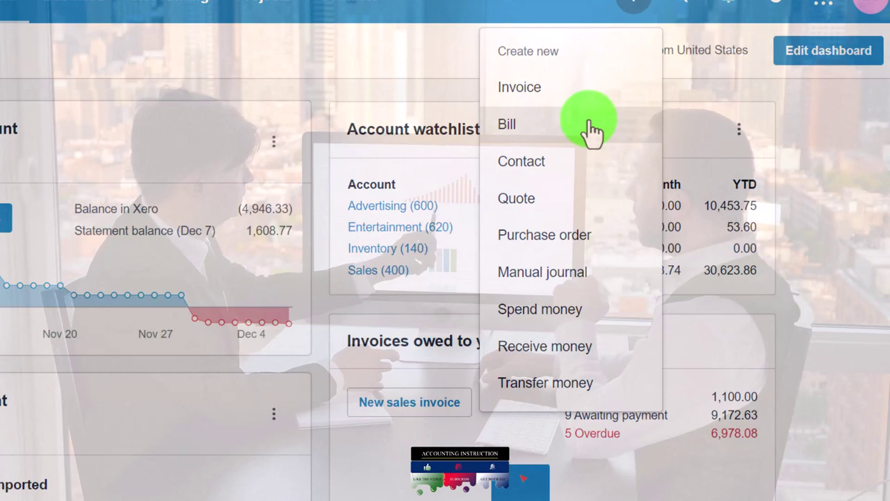
left_click(265, 87)
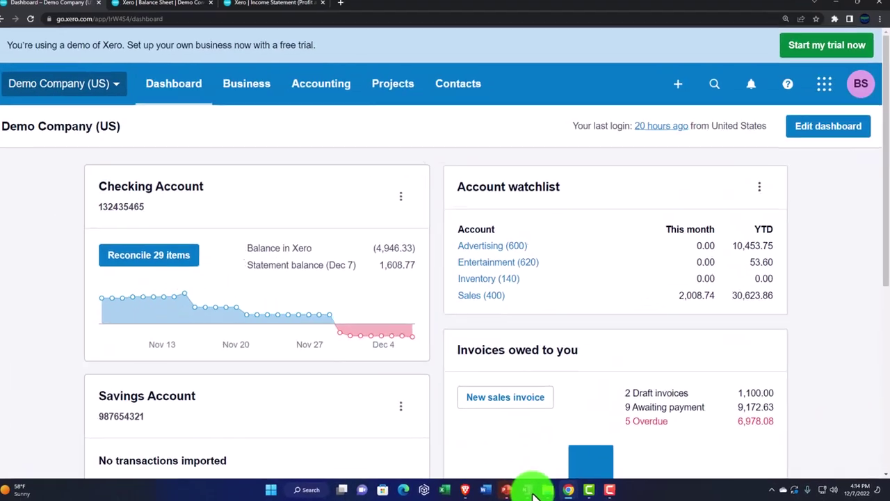
- Switch to OneNote, examine the flowchart of vendor, customer and employee cycles, and return to Xero
left_click(531, 491)
scroll(435, 376, "up", 5)
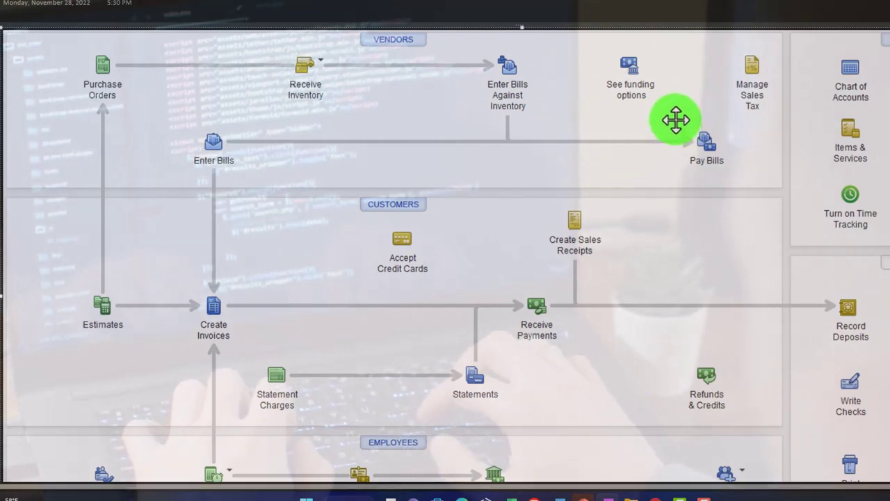
left_click(843, 16)
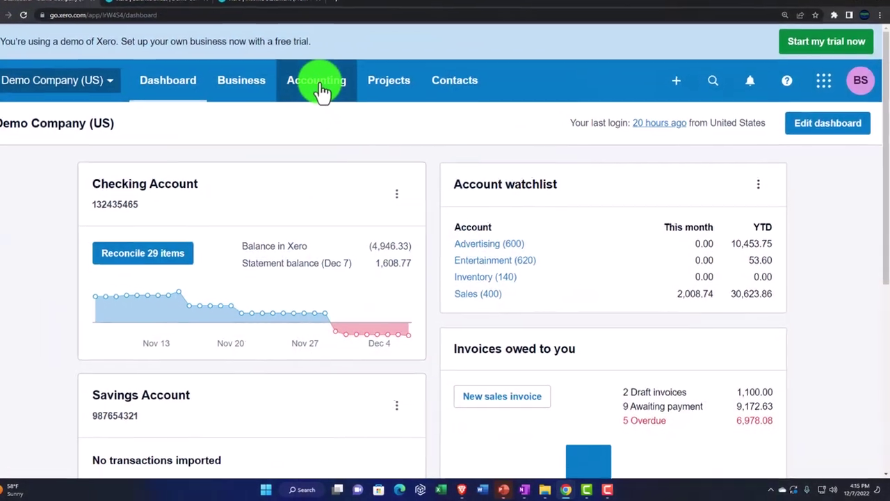
- Open the demo company's Chart of accounts from the accounting options
left_click(321, 91)
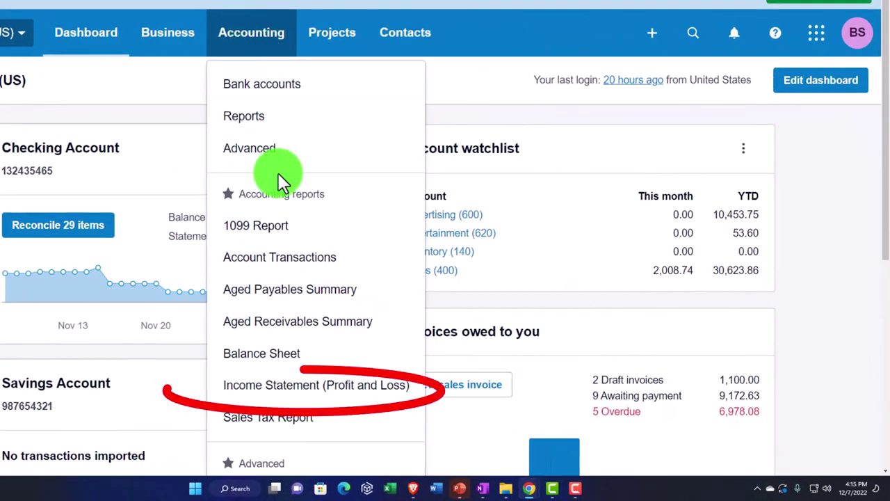
scroll(279, 172, "down", 2)
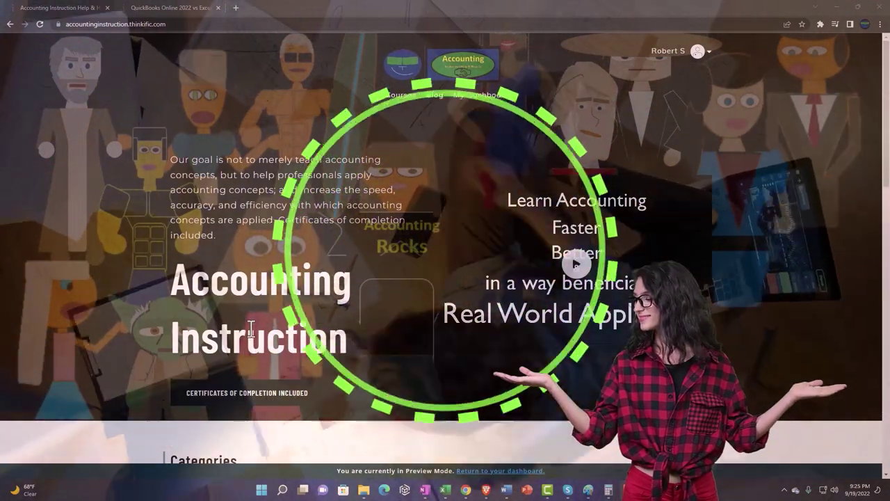
- Browse the course categories on the Accounting Instruction website and view the OneNote - Getting Started 2022 section of the QuickBooks Online course
scroll(124, 389, "down", 4)
scroll(123, 380, "down", 2)
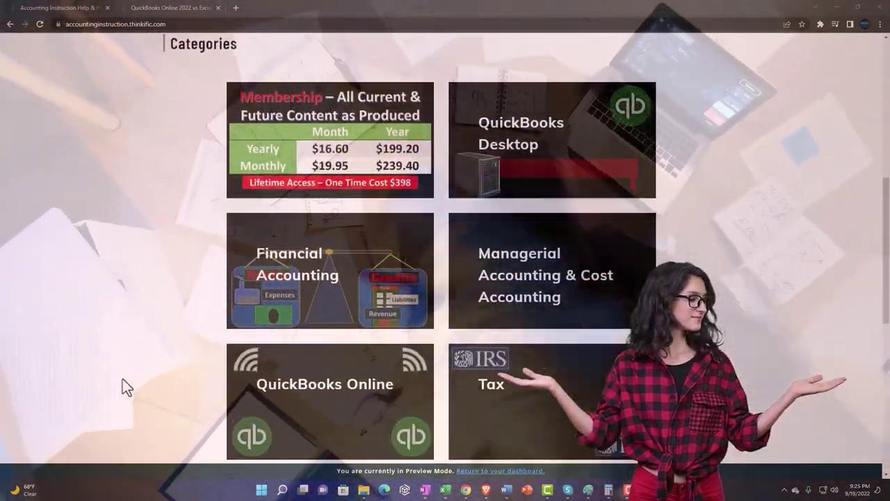
scroll(123, 379, "down", 1)
scroll(122, 380, "down", 5)
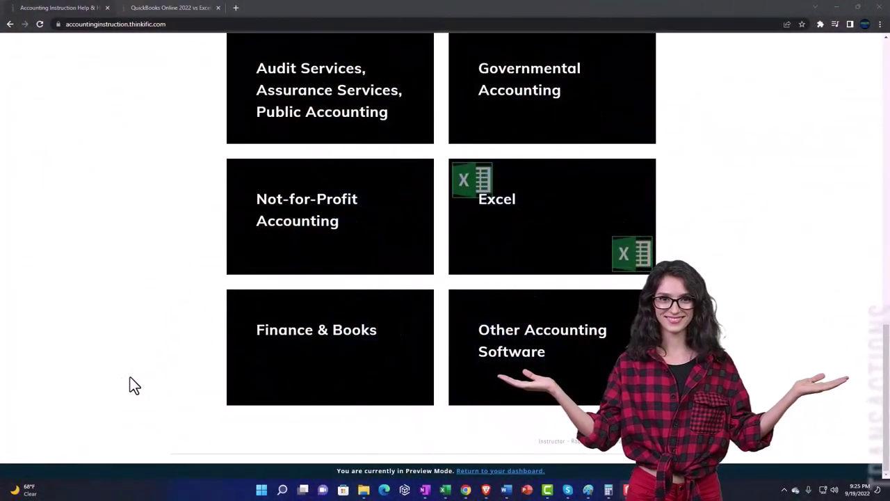
left_click(158, 7)
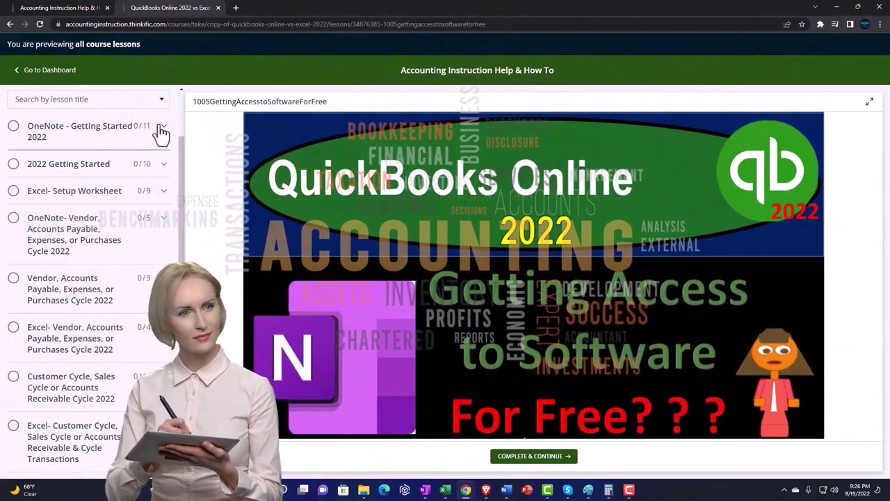
left_click(162, 131)
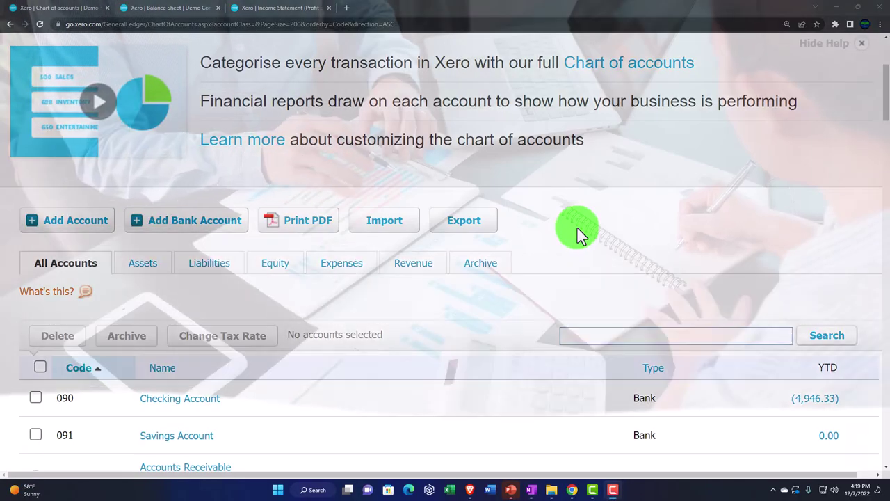
- Look over the Chart of accounts list and duplicate its browser tab
scroll(577, 228, "down", 3)
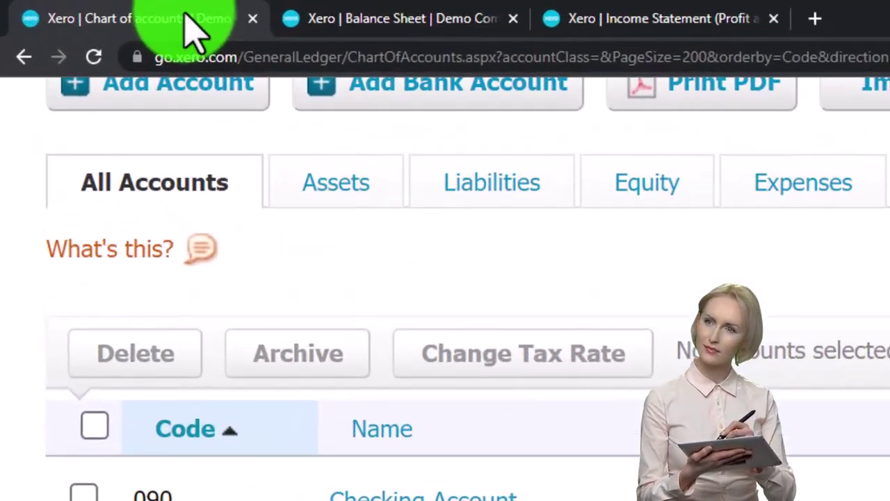
right_click(81, 9)
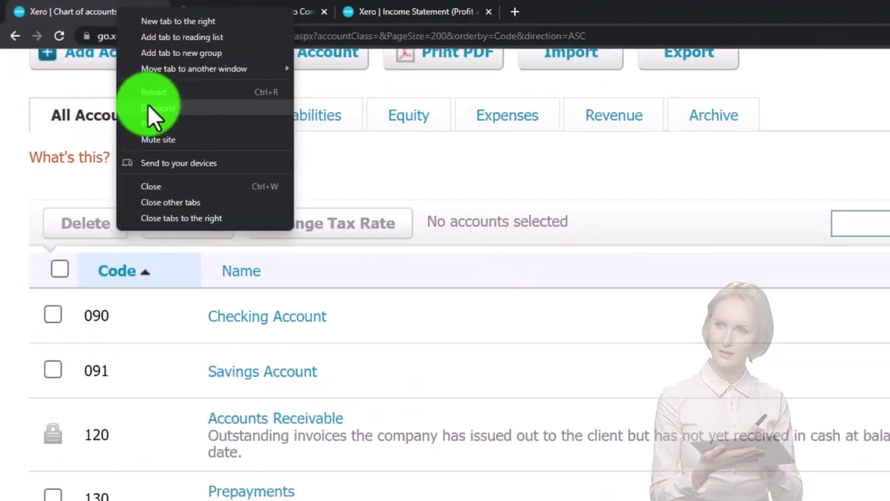
left_click(267, 183)
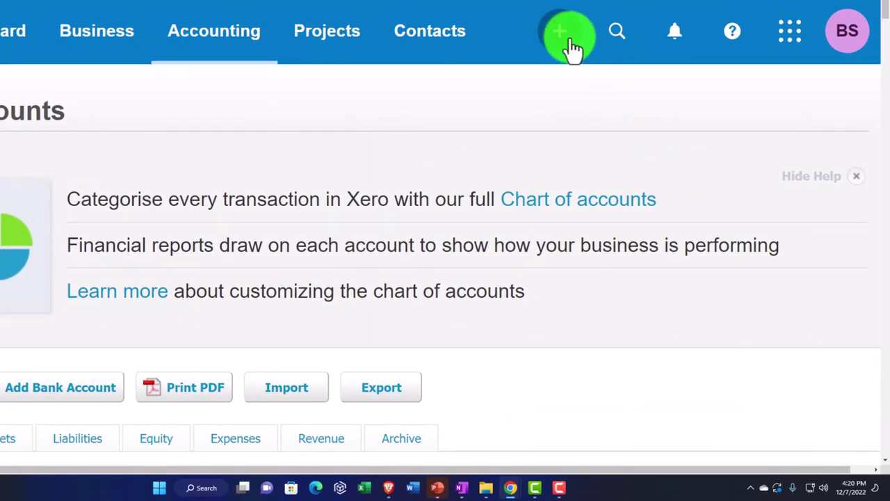
- Start a new bill and look through the expense accounts offered for its first line
left_click(570, 43)
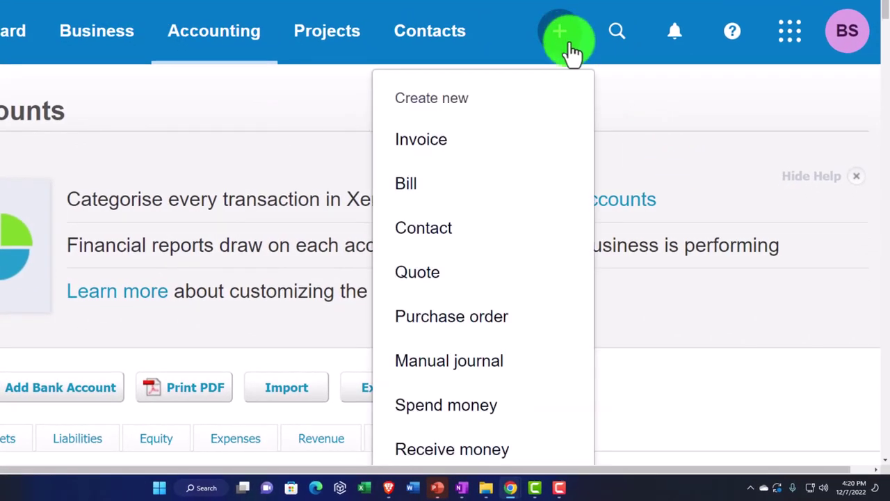
left_click(449, 199)
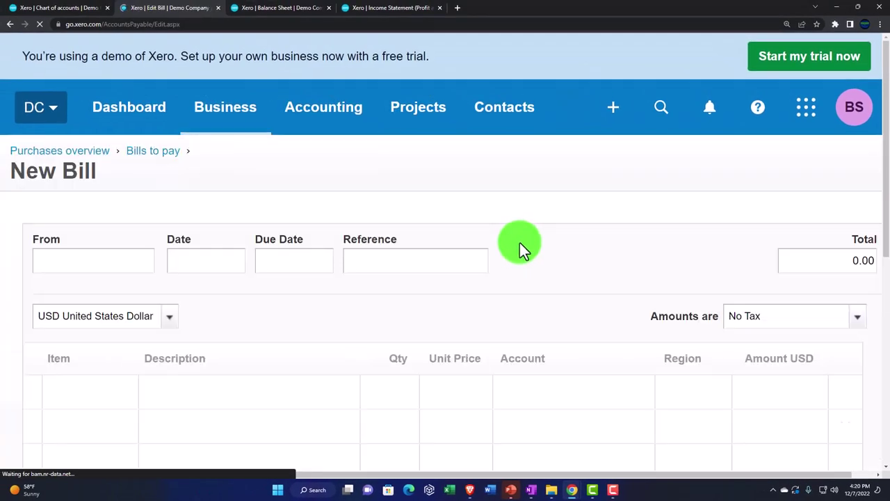
scroll(418, 296, "down", 2)
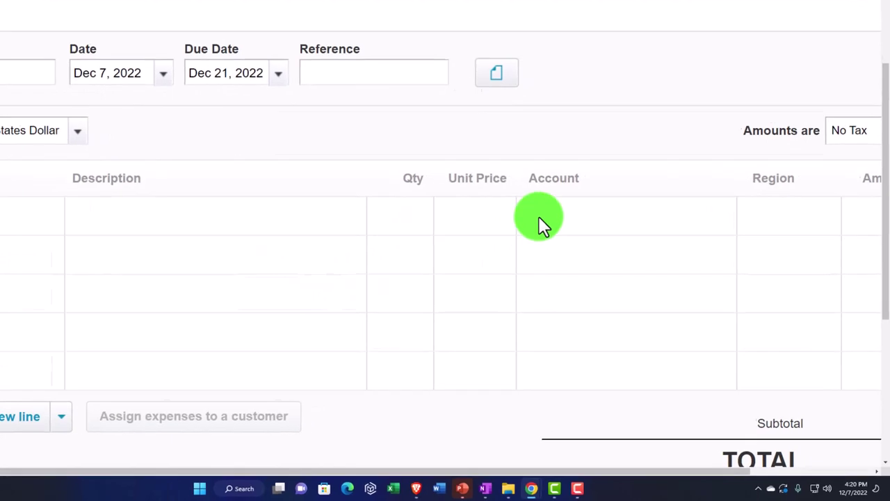
left_click(538, 216)
left_click(723, 224)
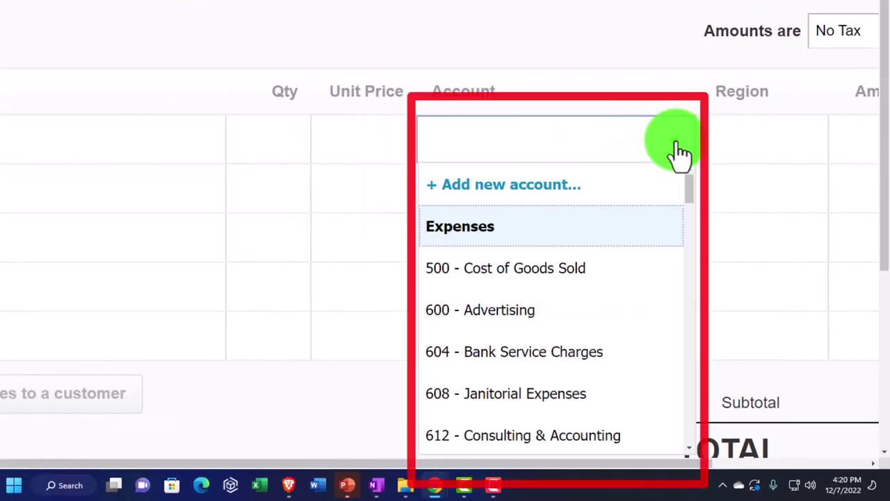
scroll(633, 235, "down", 3)
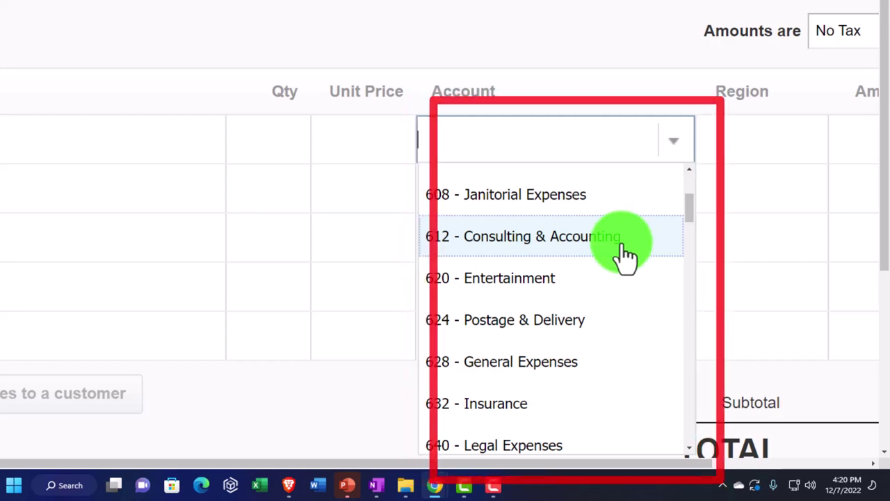
scroll(533, 88, "up", 5)
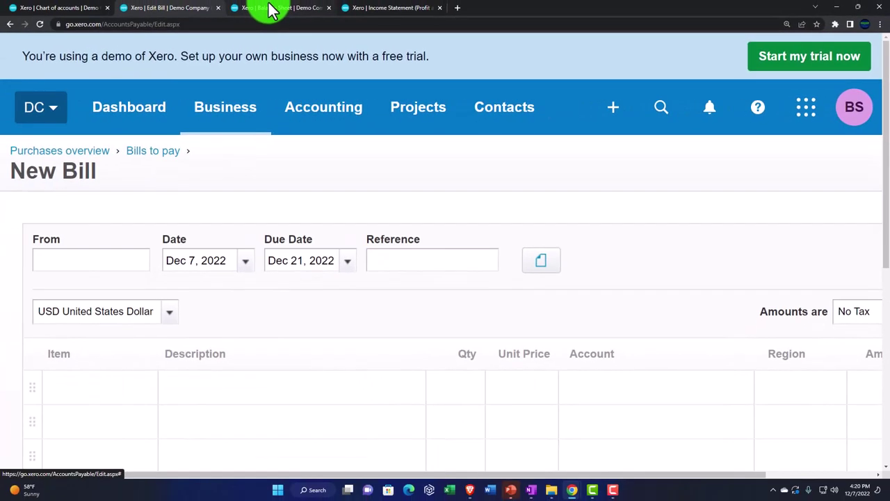
- Examine the assets, liabilities and equity on the Balance Sheet, and the opening sections of the Income Statement
left_click(272, 8)
scroll(390, 311, "down", 3)
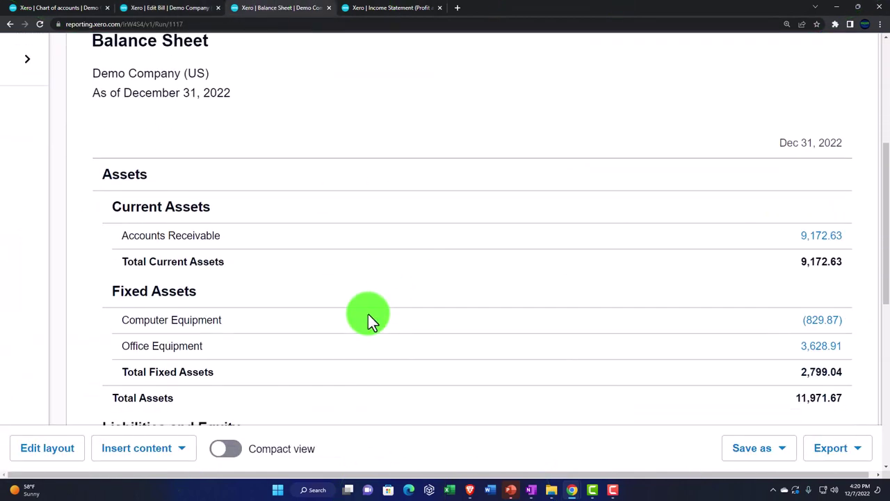
scroll(225, 252, "down", 2)
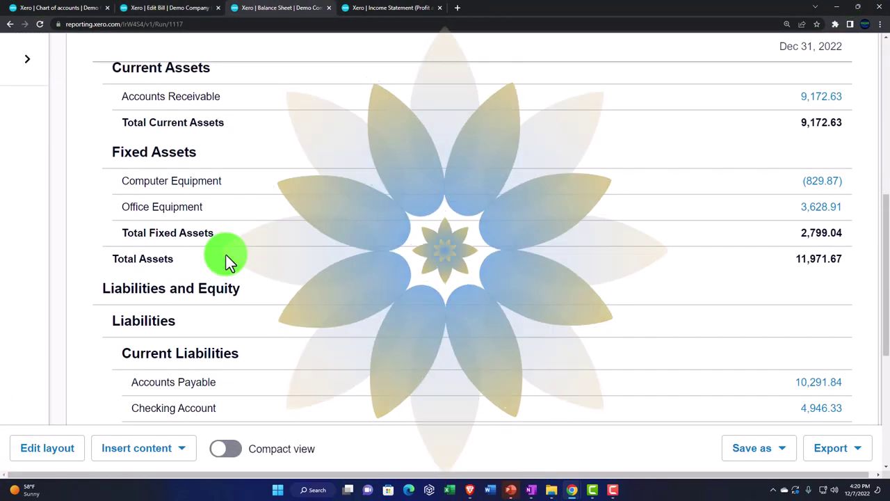
scroll(226, 256, "down", 2)
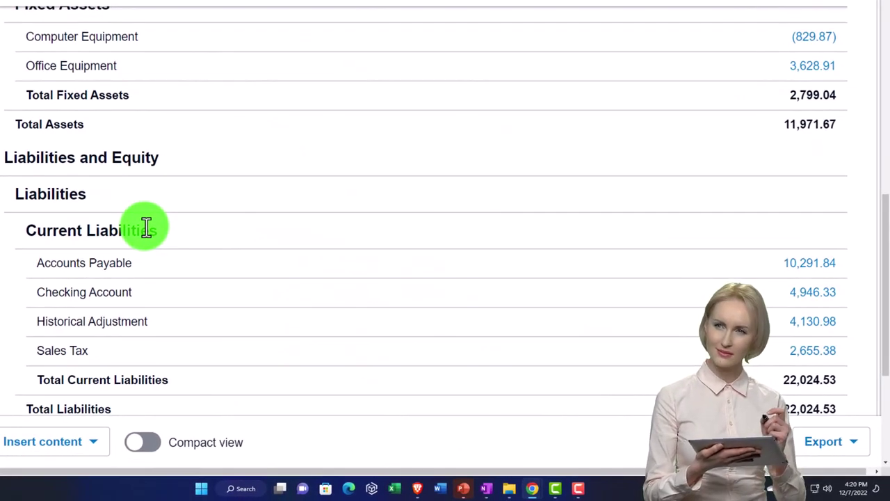
scroll(148, 230, "down", 2)
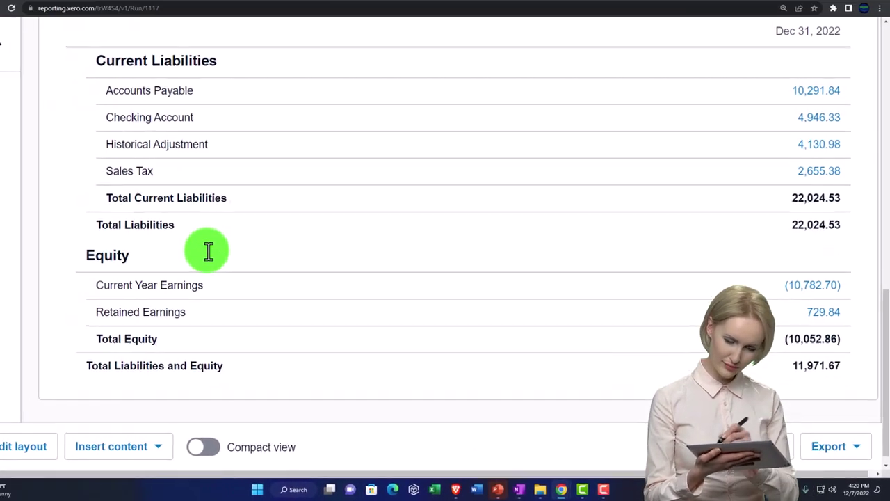
left_click(374, 13)
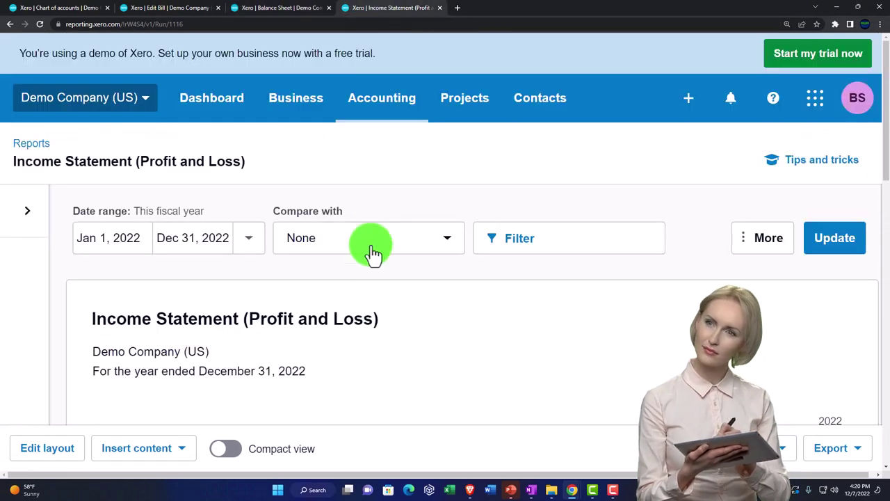
scroll(370, 261, "down", 3)
scroll(370, 262, "down", 1)
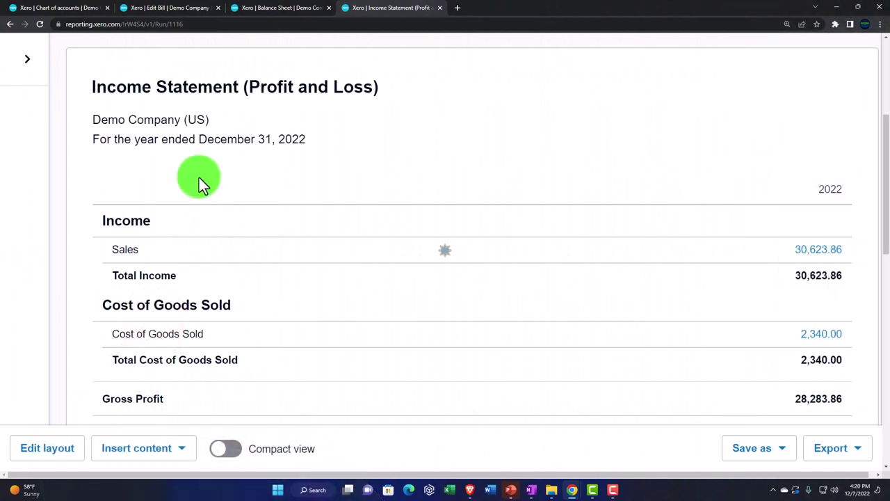
- Return to the Chart of accounts and examine the codes, names and types of the asset and liability accounts
left_click(63, 9)
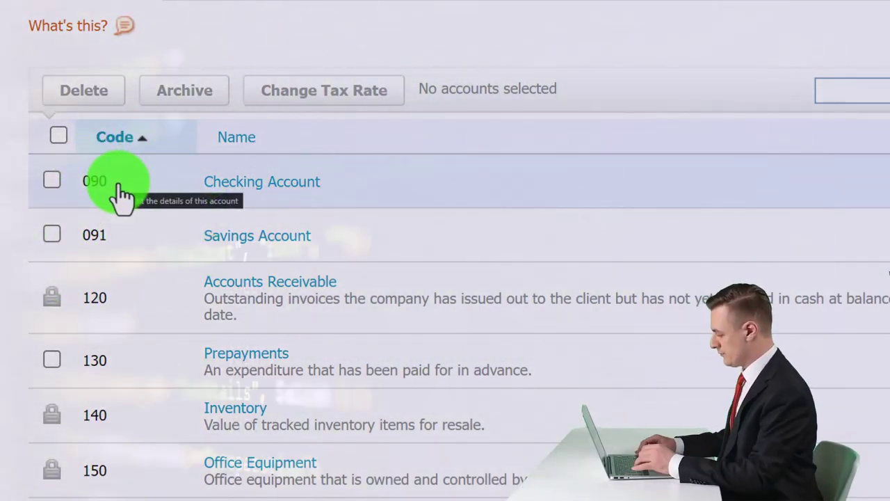
left_click(546, 148)
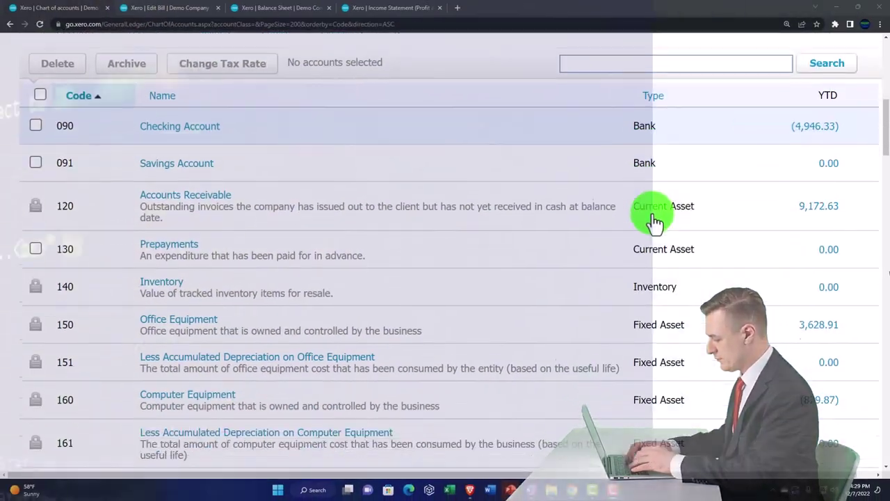
scroll(654, 222, "down", 1)
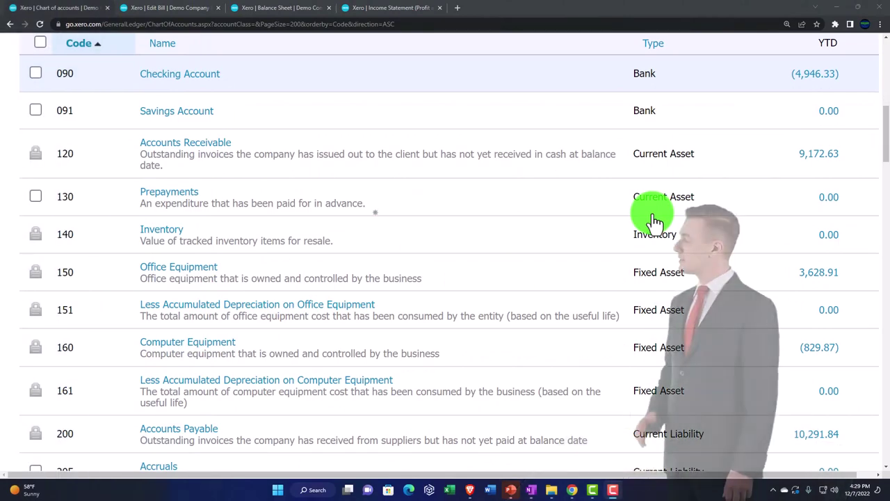
scroll(654, 222, "down", 1)
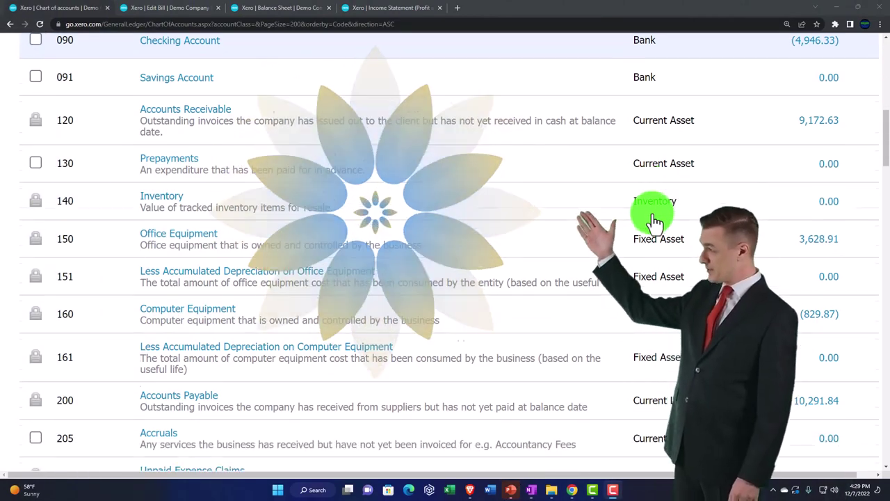
scroll(654, 221, "down", 1)
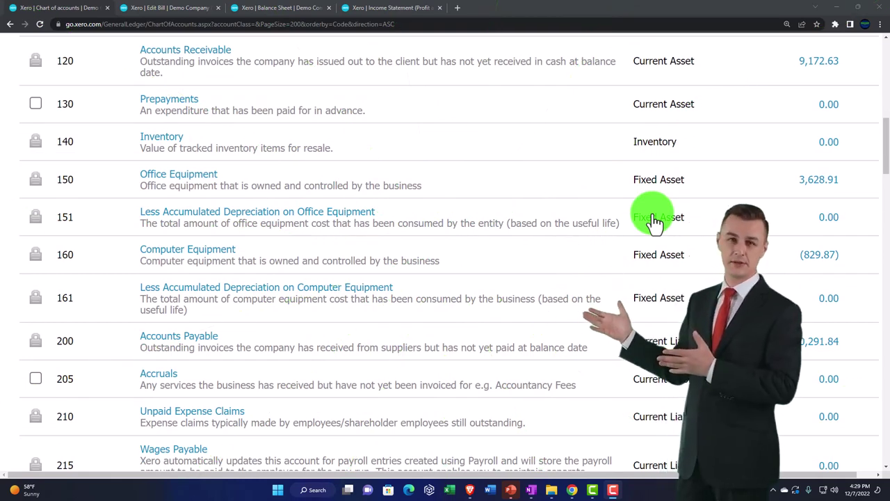
scroll(654, 221, "up", 5)
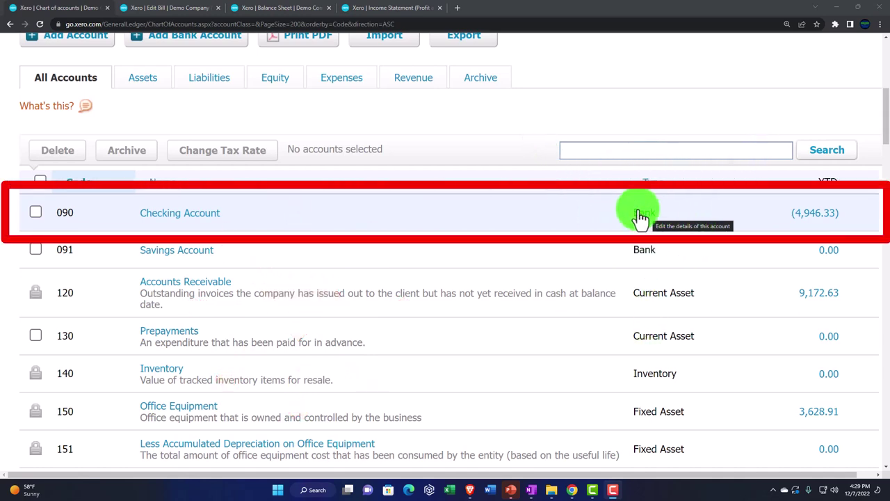
- Check how accounts are grouped on the Balance Sheet and under income, cost of goods sold and operating expenses on the Income Statement
left_click(279, 10)
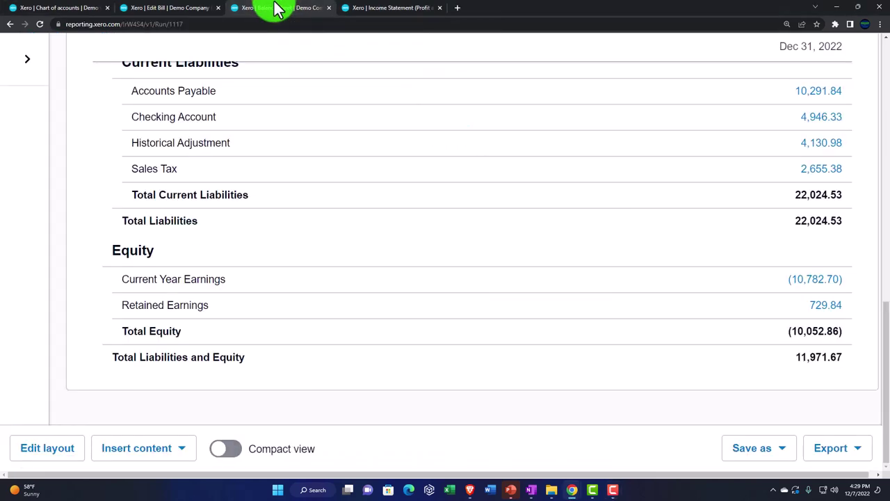
scroll(278, 173, "up", 10)
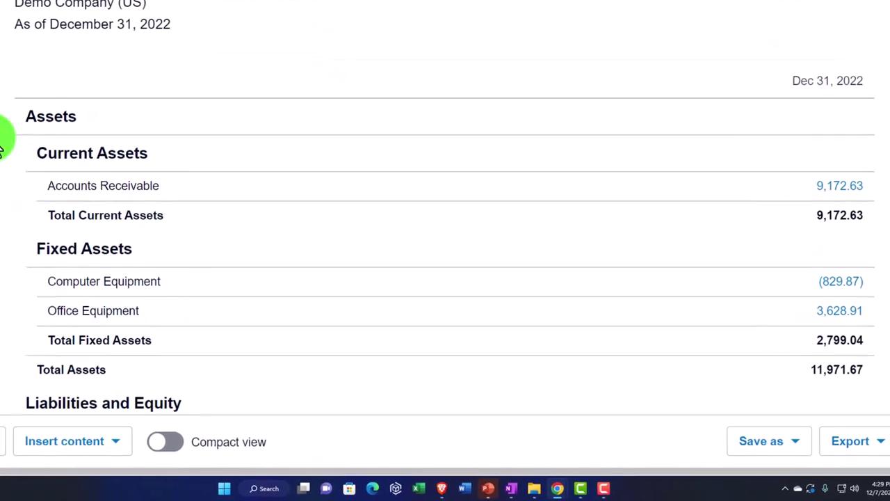
scroll(3, 167, "down", 4)
scroll(1, 212, "down", 3)
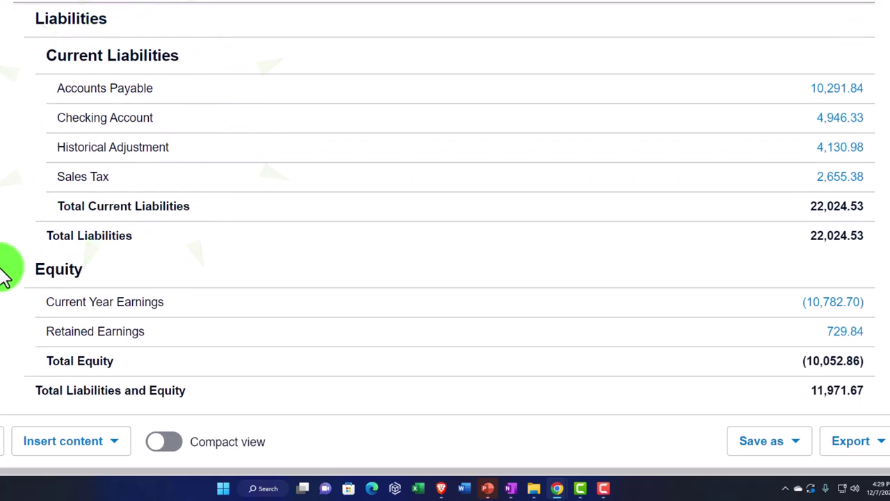
left_click(390, 10)
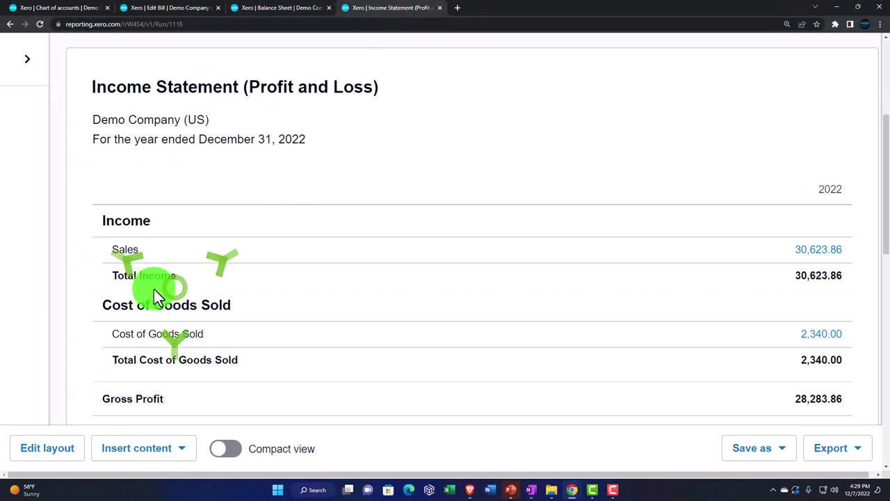
scroll(124, 274, "down", 3)
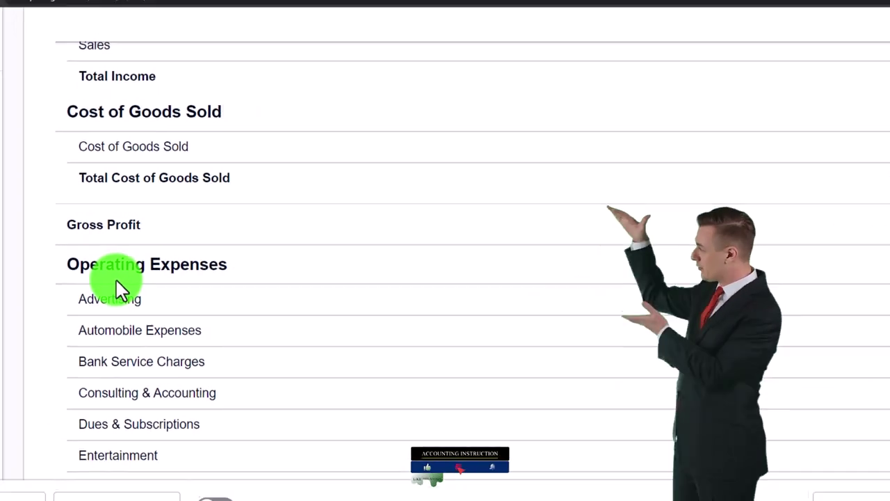
- Go back to the Balance Sheet and review its current assets, fixed assets and current liabilities subcategories
left_click(264, 7)
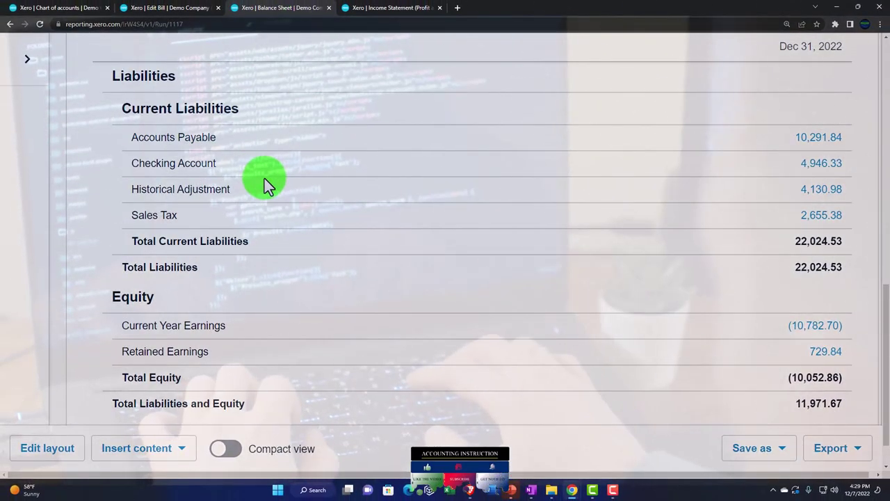
scroll(264, 178, "up", 4)
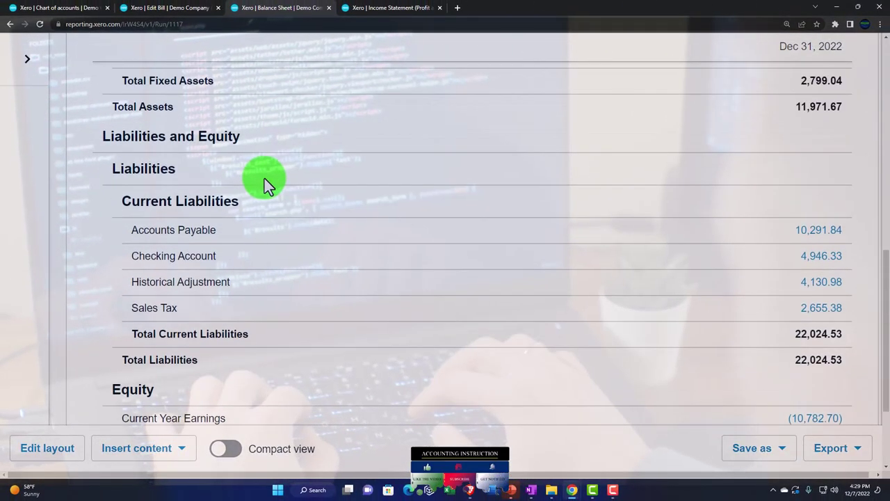
scroll(264, 178, "up", 1)
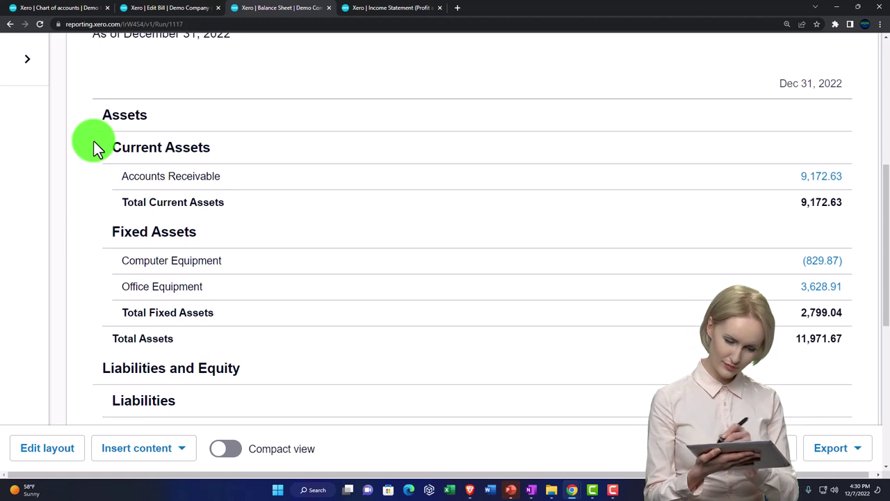
scroll(96, 147, "down", 1)
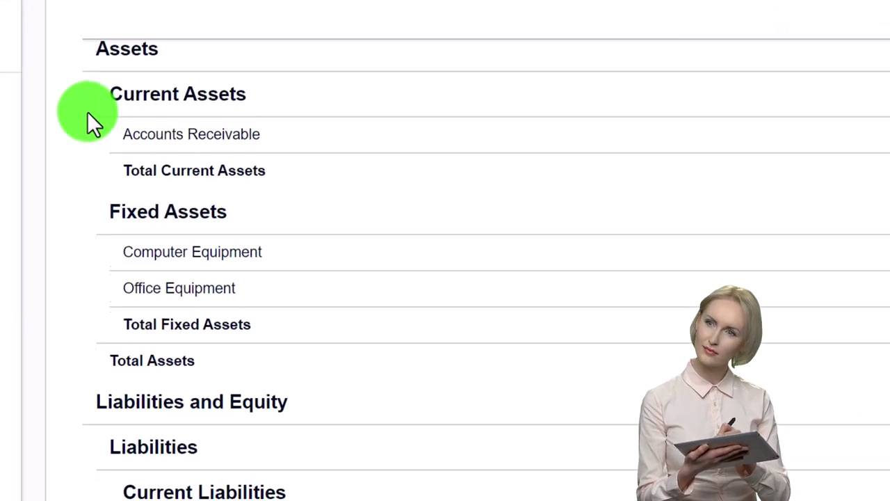
scroll(69, 229, "down", 5)
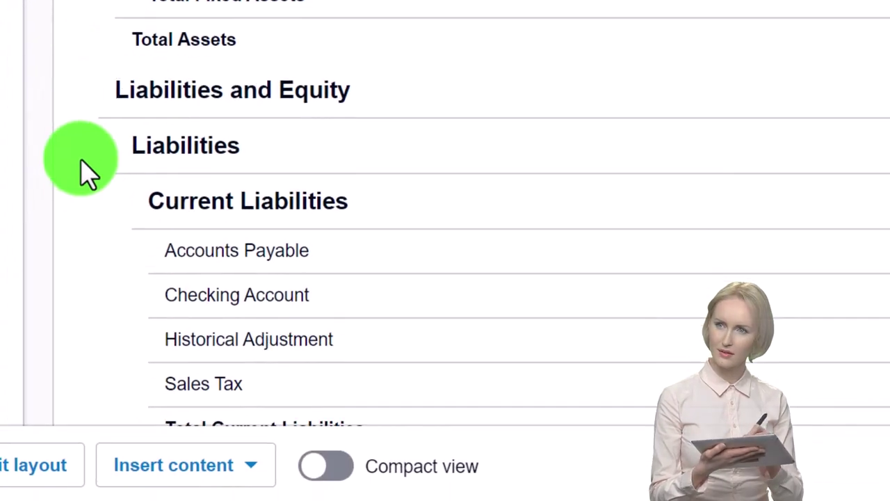
scroll(81, 161, "down", 3)
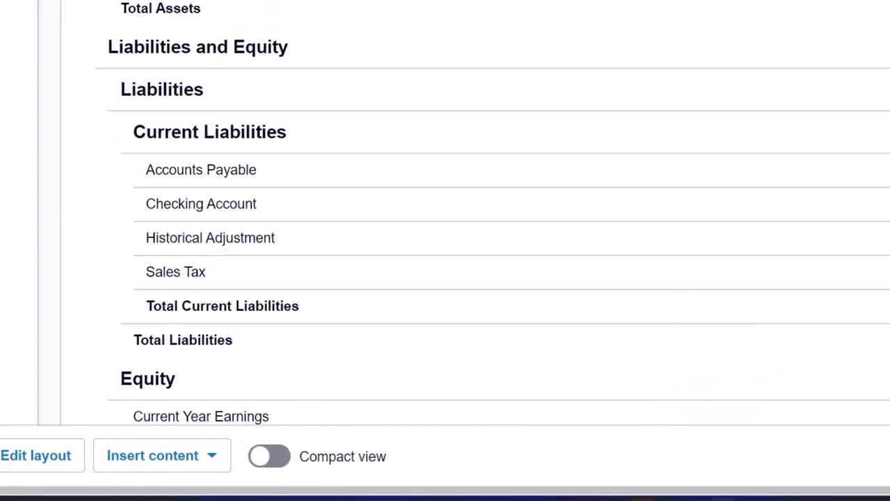
- Look through the account types in the Chart of accounts, from the bank accounts to the expenses, and return to the list's beginning
left_click(61, 8)
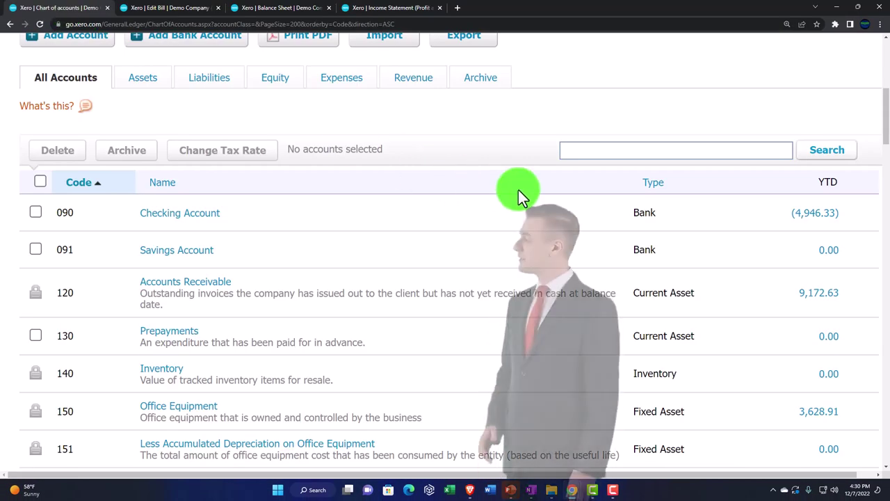
scroll(618, 232, "down", 10)
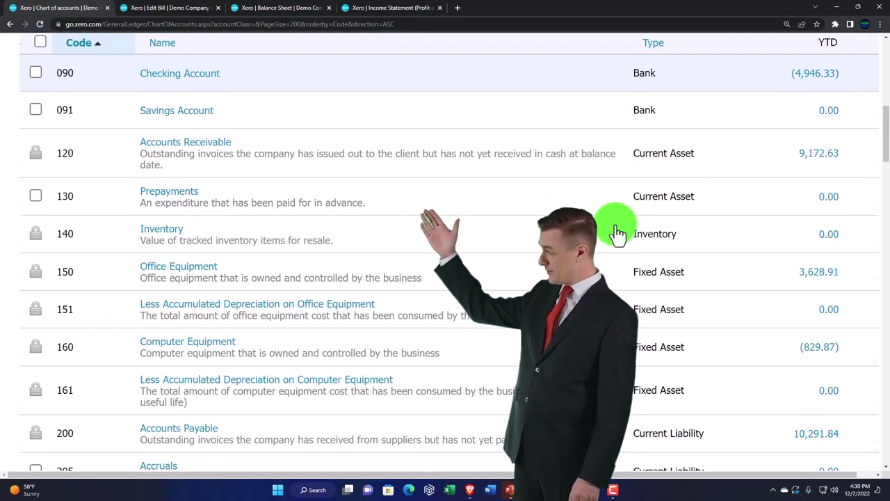
scroll(618, 231, "down", 12)
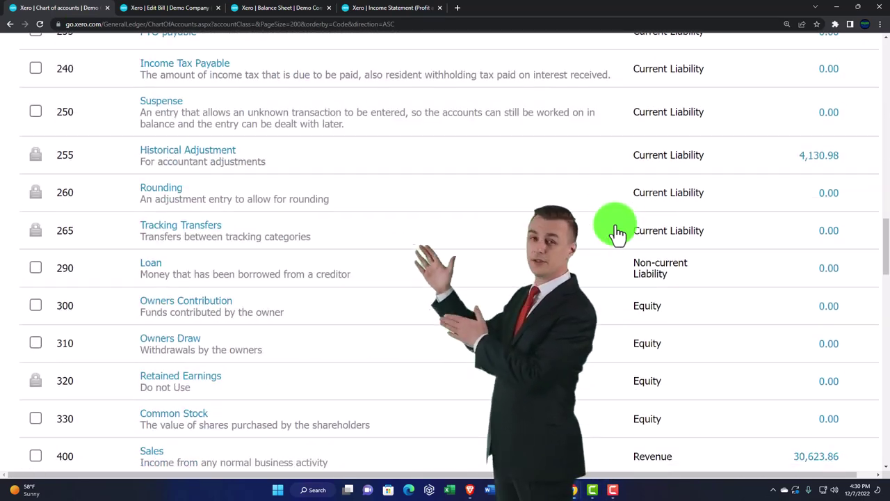
scroll(618, 232, "up", 15)
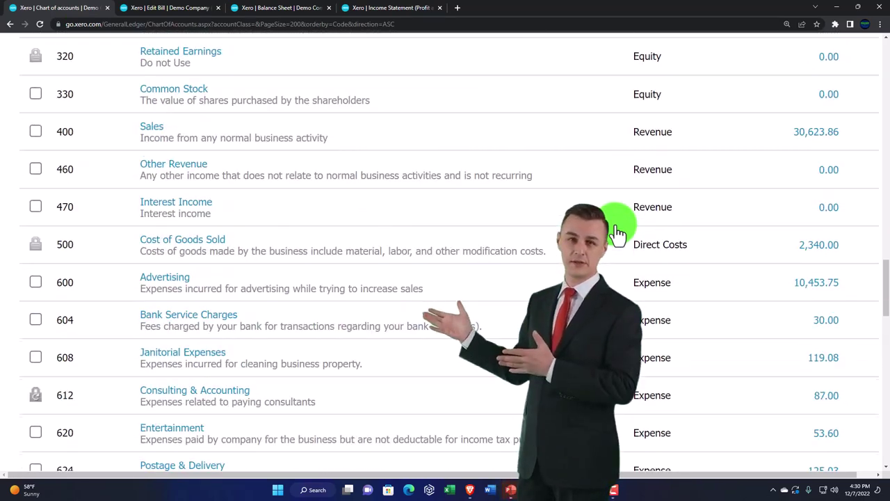
scroll(618, 231, "up", 3)
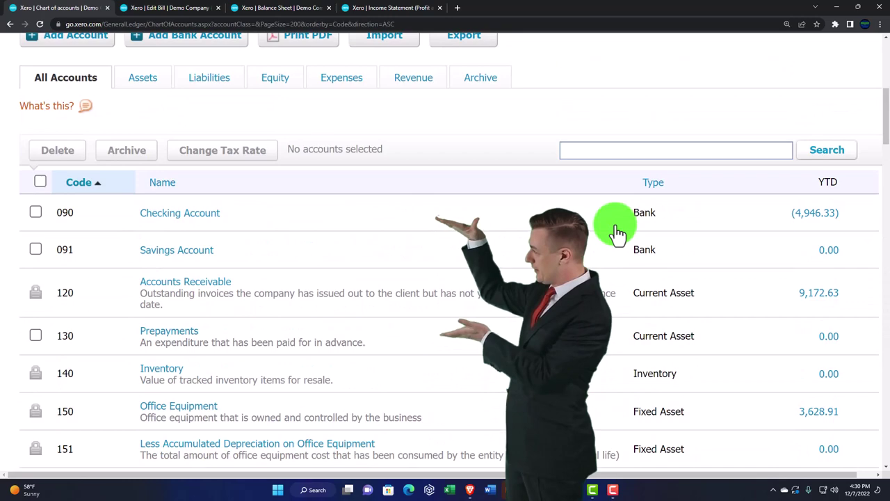
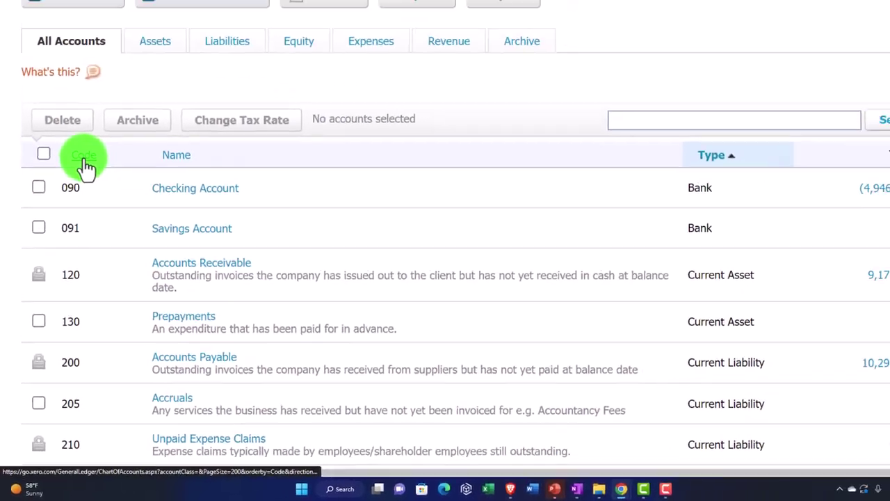
- Sort the Chart of accounts by code in ascending order
left_click(99, 94)
scroll(118, 221, "down", 3)
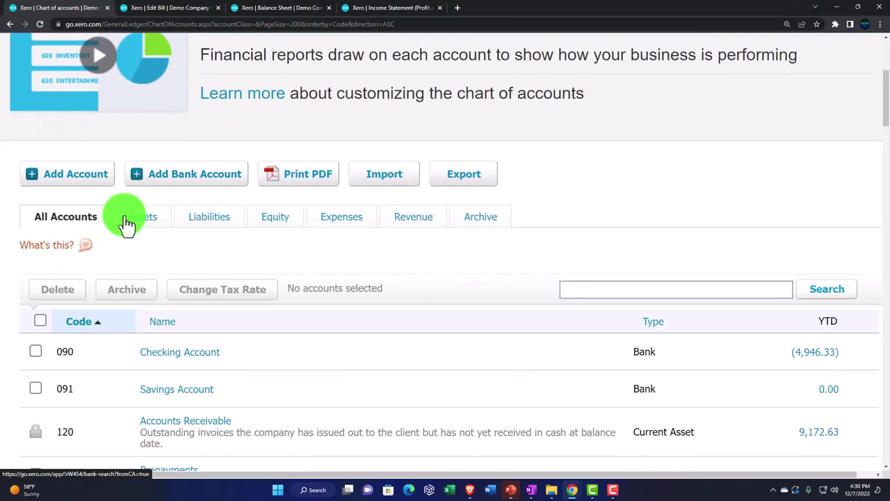
scroll(127, 224, "down", 3)
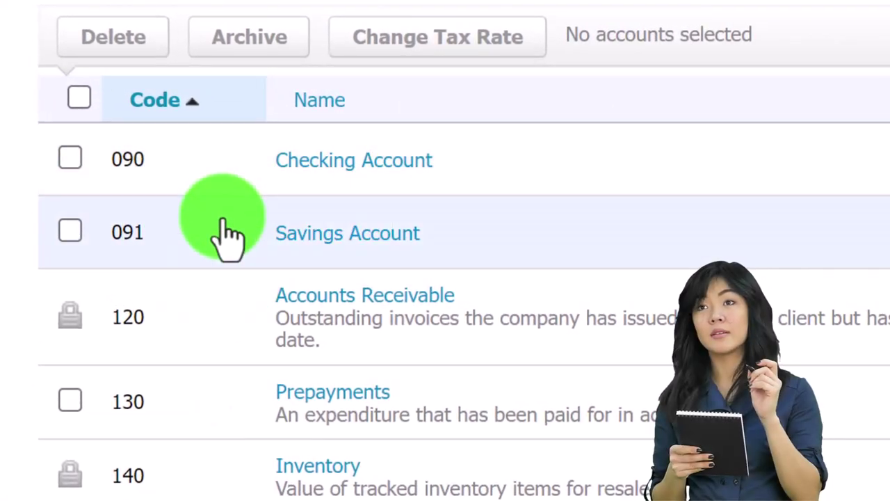
- Look through the code ranges of the asset, liability, equity, revenue and expense accounts, then return to the first accounts and their types
scroll(223, 236, "down", 7)
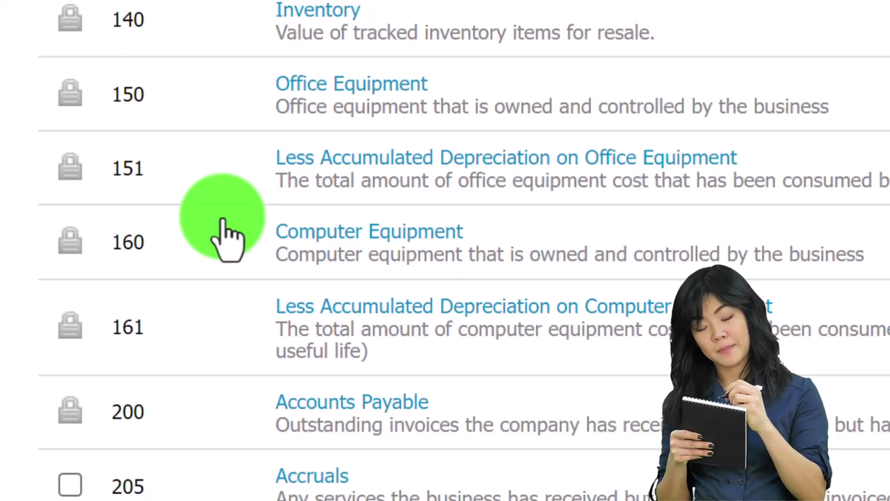
scroll(223, 236, "down", 3)
left_click(223, 236)
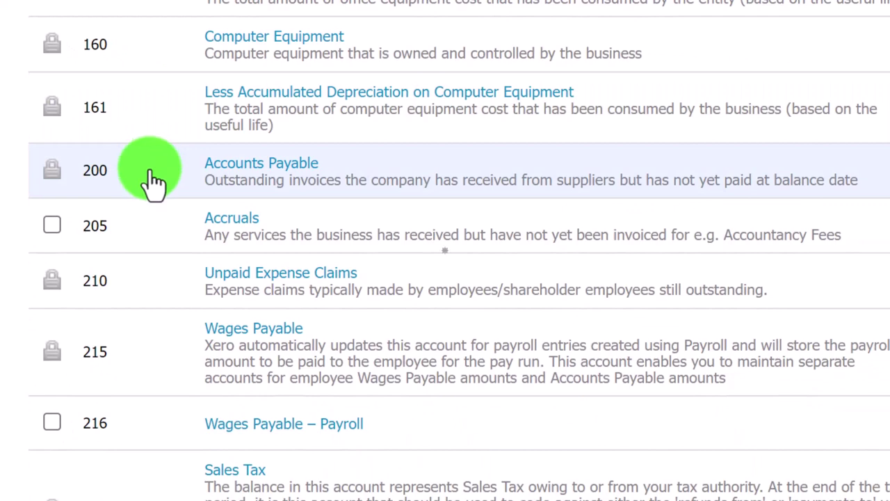
scroll(155, 182, "down", 5)
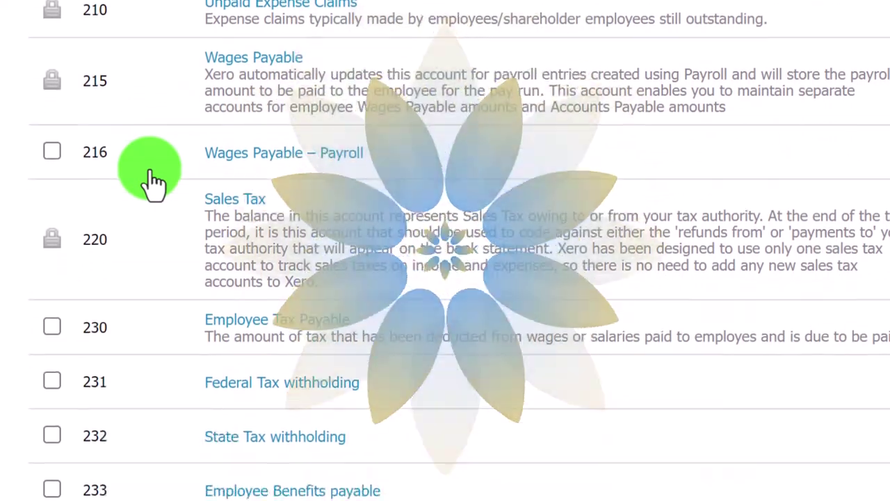
scroll(155, 182, "down", 6)
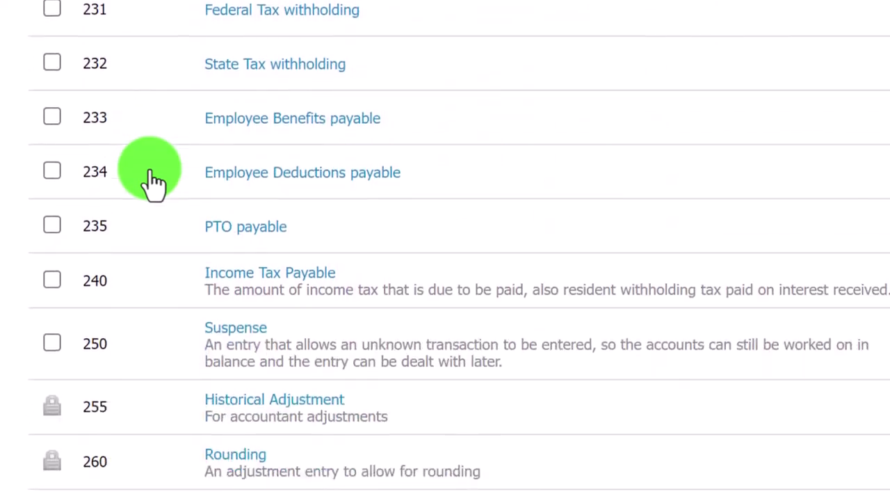
scroll(154, 182, "down", 4)
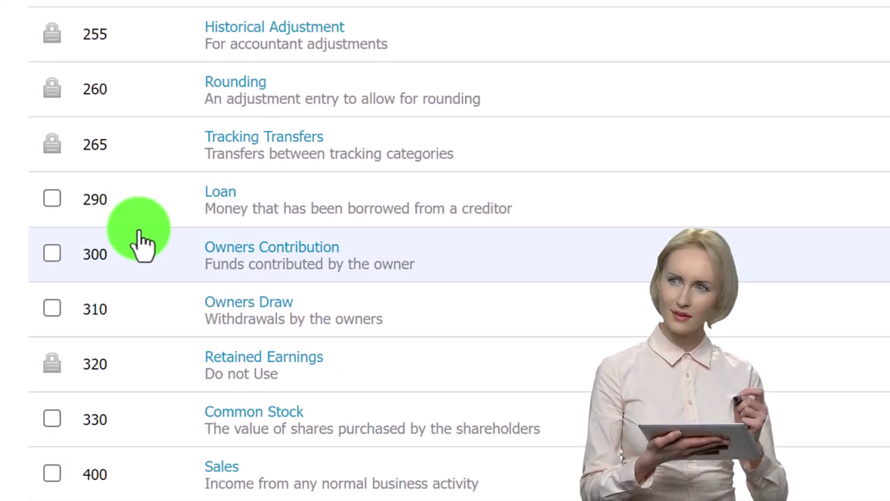
scroll(142, 250, "down", 4)
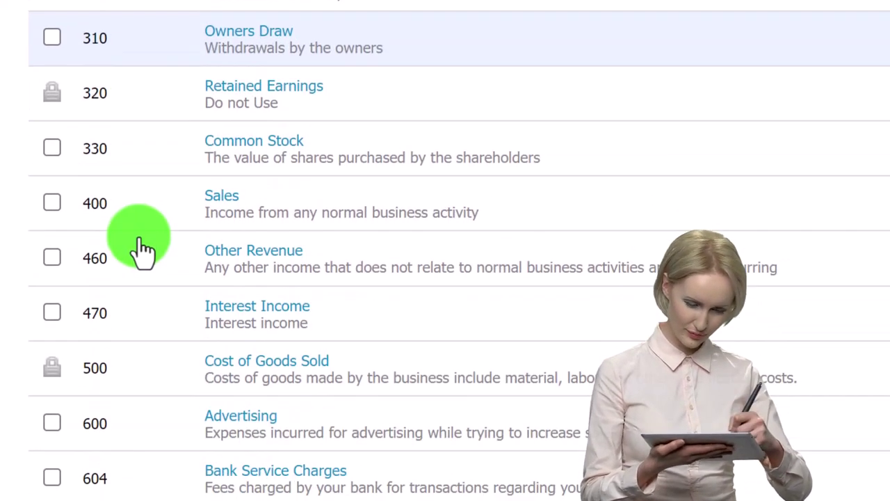
scroll(143, 256, "down", 2)
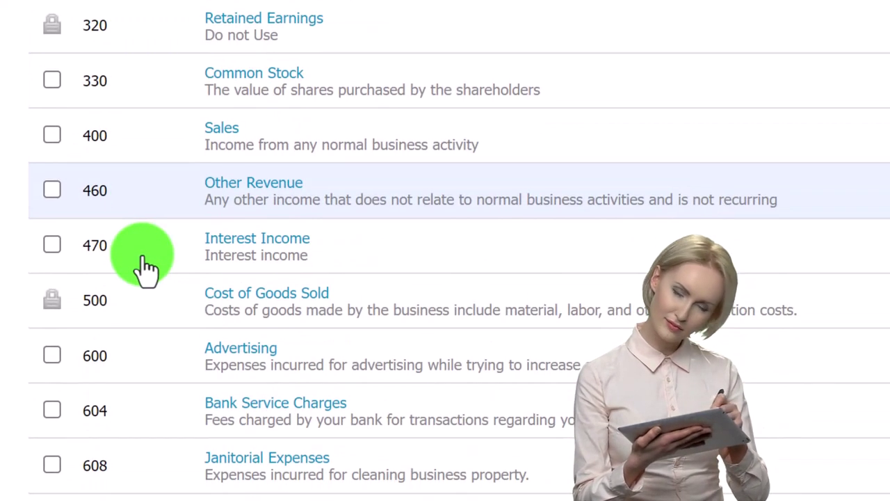
scroll(146, 265, "down", 3)
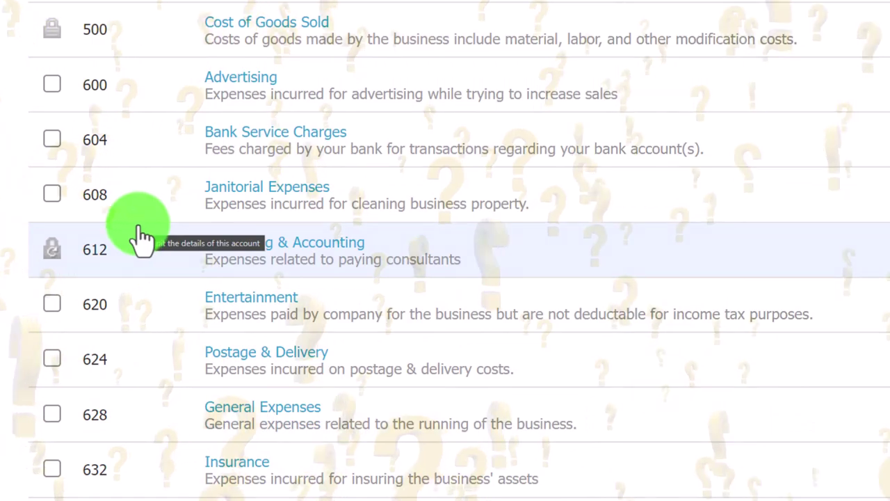
scroll(143, 236, "up", 20)
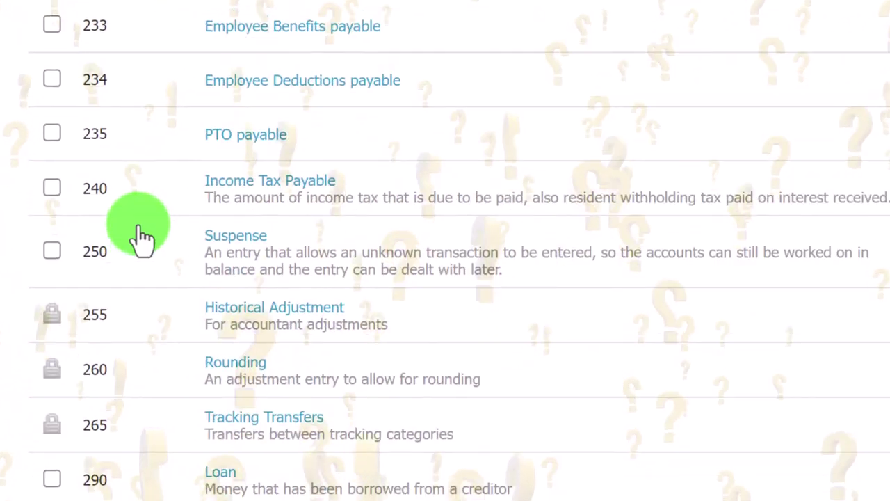
scroll(139, 238, "up", 12)
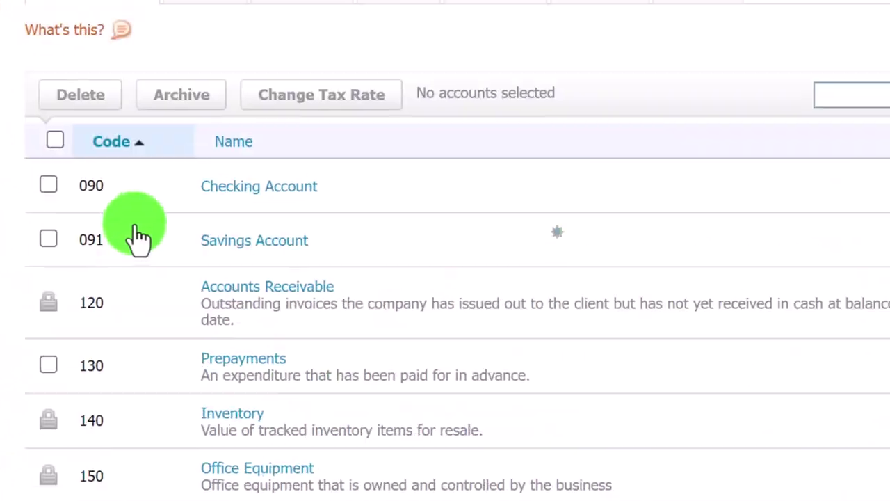
left_click(781, 251)
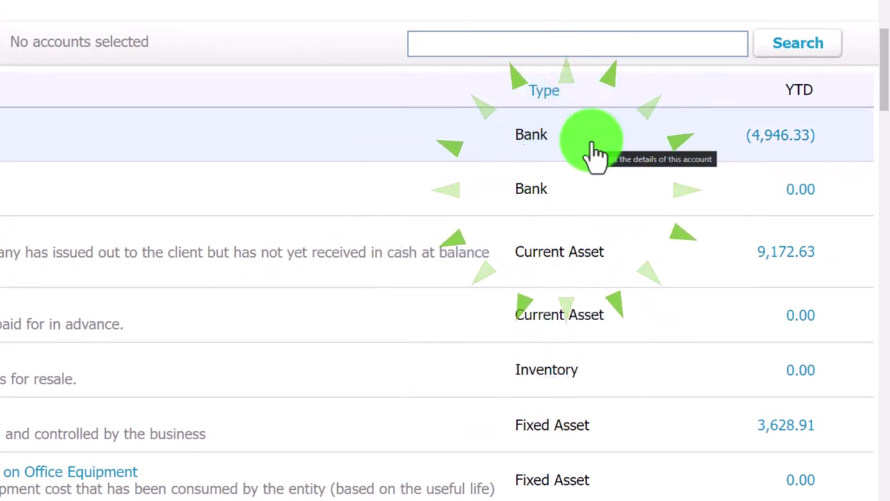
- Review the assets, liabilities and equity sections on the Balance Sheet and return to its assets section
left_click(260, 8)
scroll(312, 191, "up", 3)
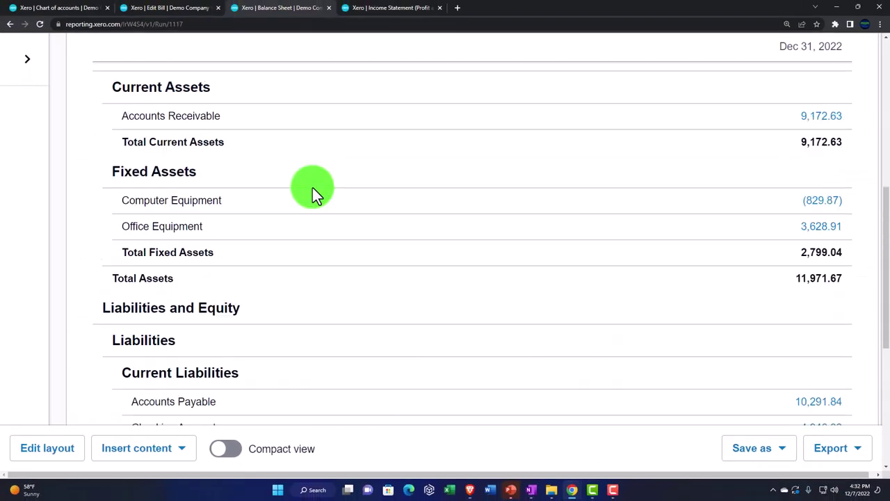
scroll(312, 195, "up", 3)
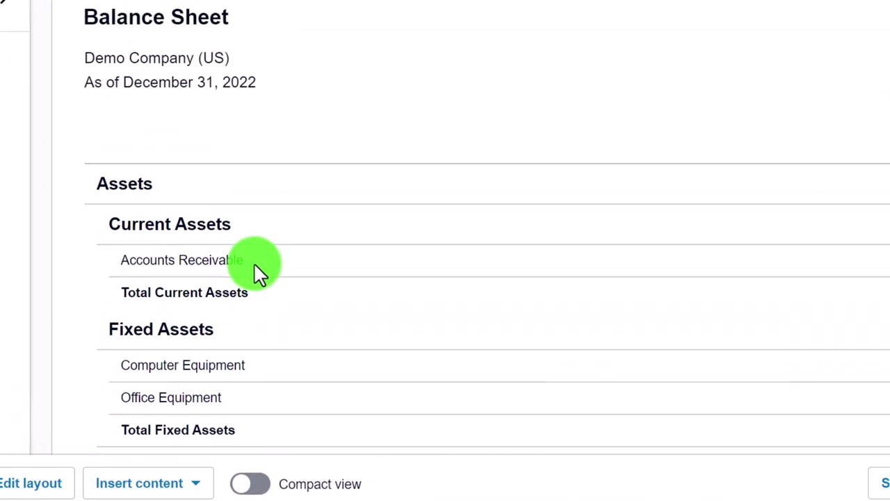
scroll(254, 271, "down", 3)
scroll(233, 289, "down", 1)
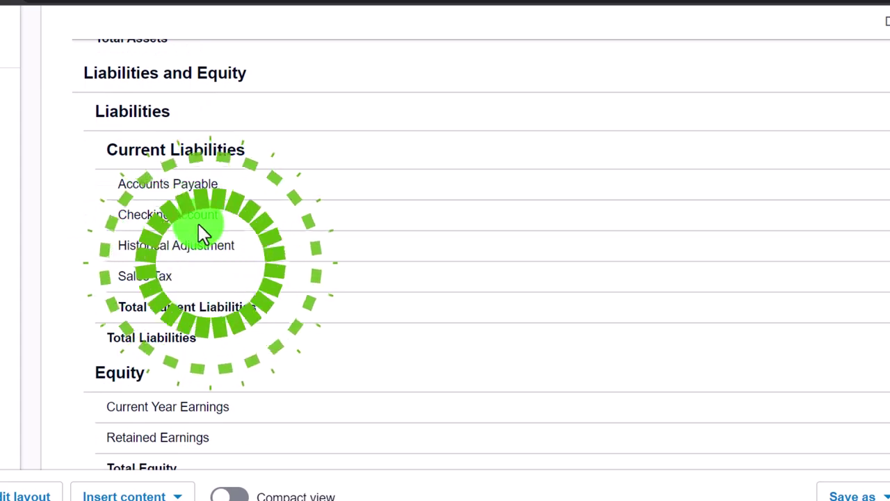
scroll(199, 225, "up", 5)
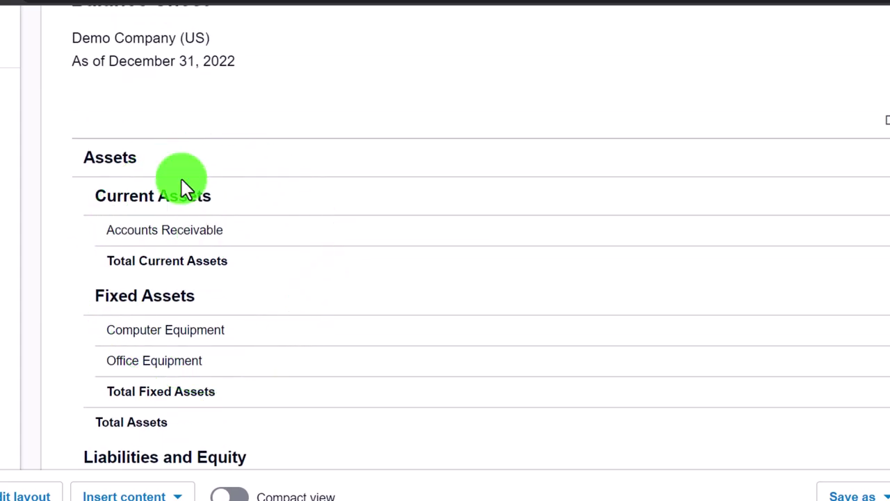
- Return to the Chart of accounts and examine the bank, current asset, inventory and fixed asset account types
left_click(84, 7)
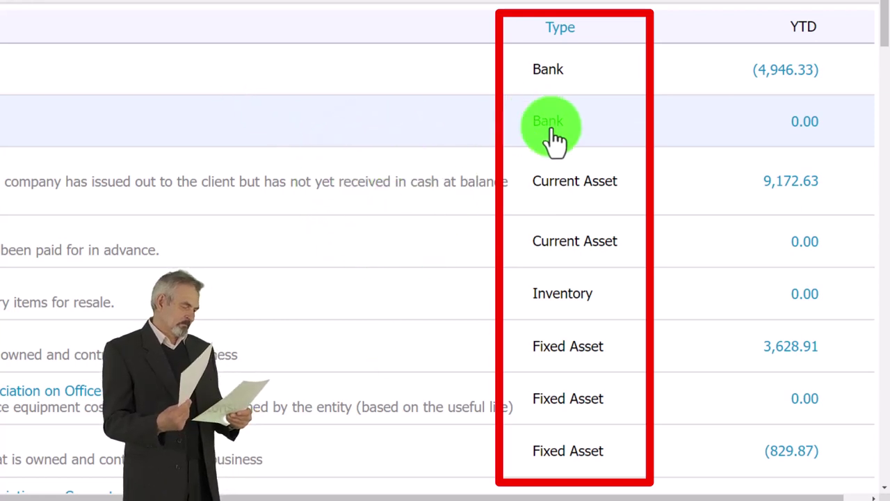
scroll(557, 139, "down", 1)
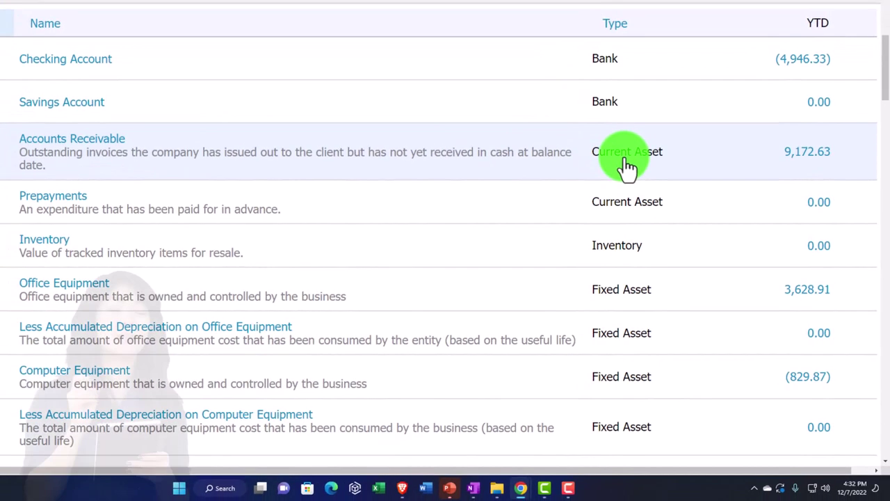
scroll(629, 167, "down", 1)
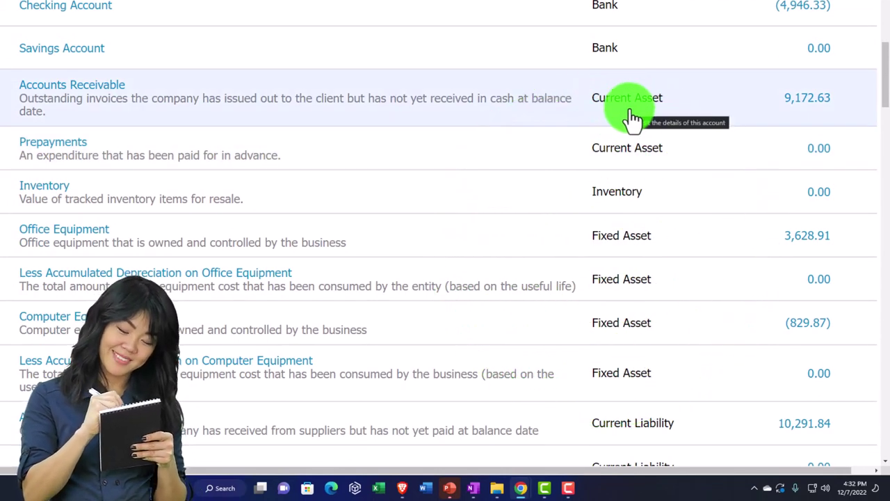
left_click(588, 158)
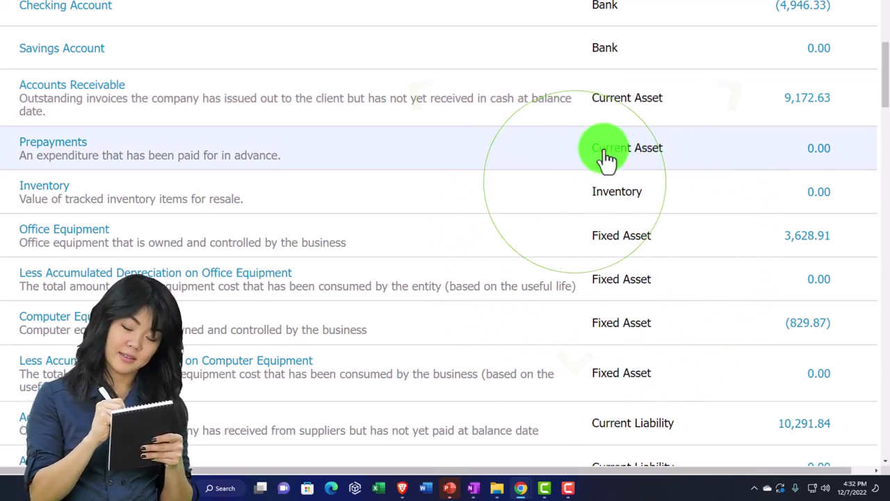
scroll(608, 159, "down", 1)
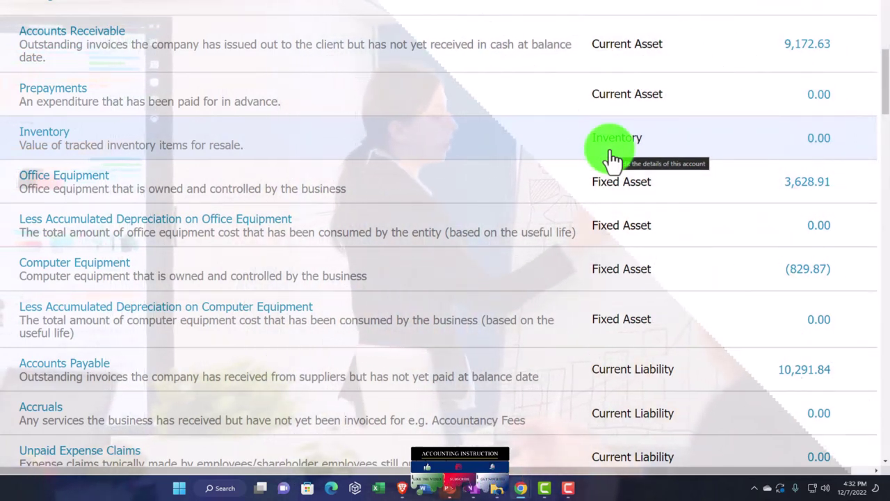
scroll(612, 160, "down", 1)
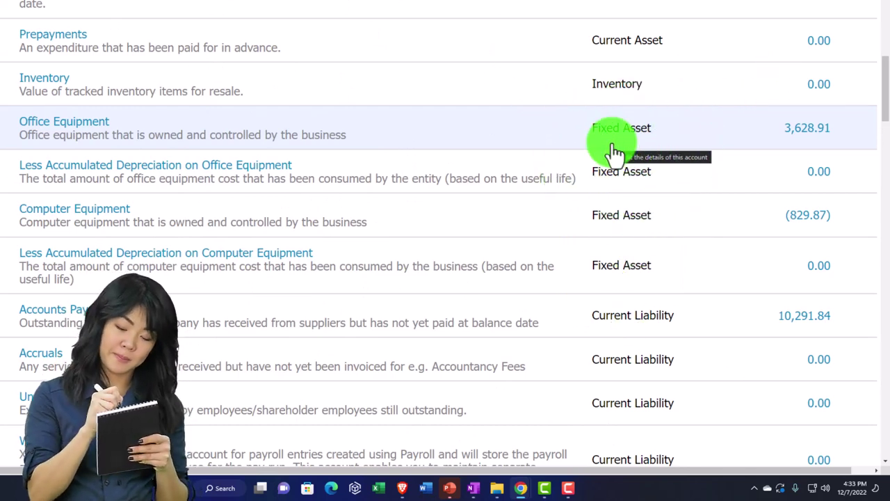
left_click(610, 151)
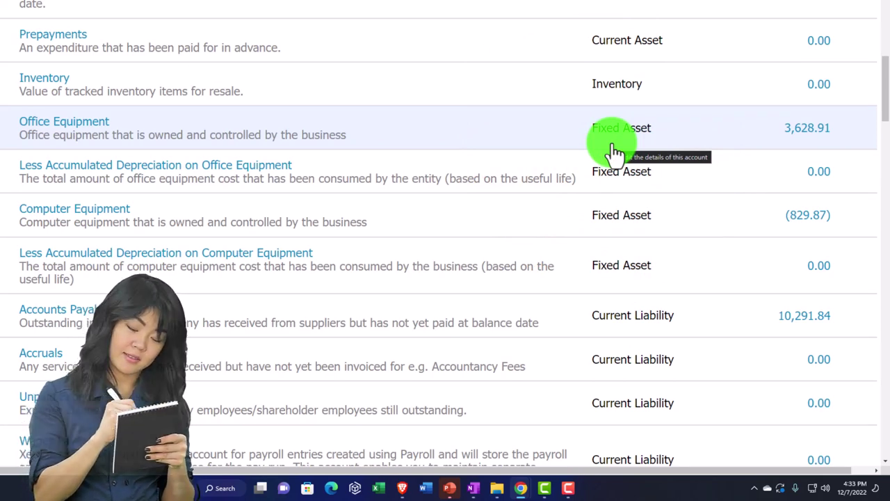
- Examine the account types of the liability accounts, from Accounts Payable through Tracking Transfers and Loan
scroll(615, 152, "down", 3)
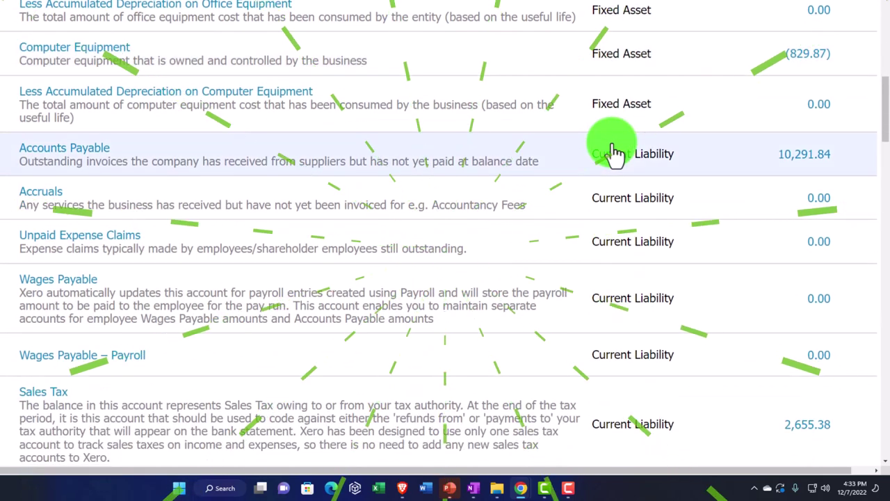
scroll(615, 152, "down", 1)
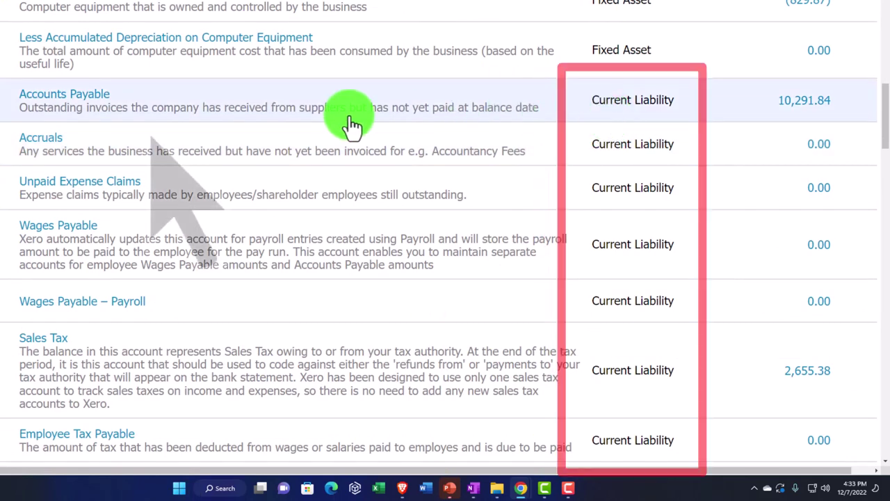
left_click(145, 112)
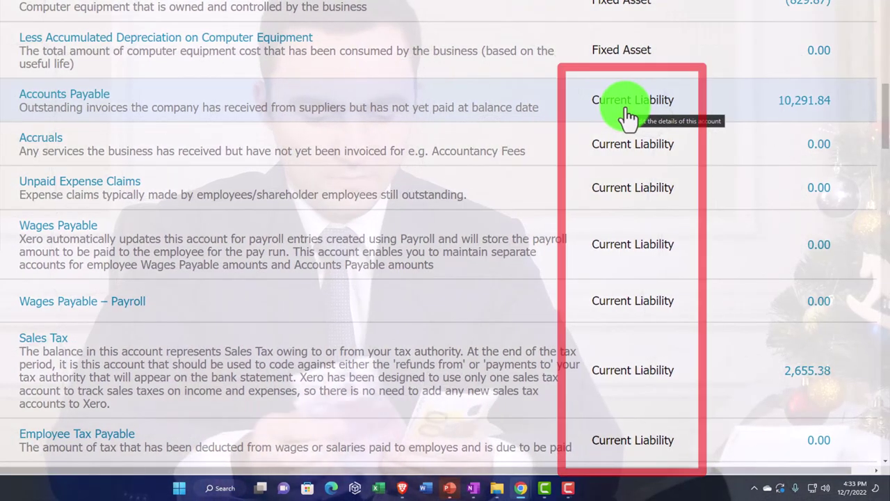
scroll(628, 118, "down", 1)
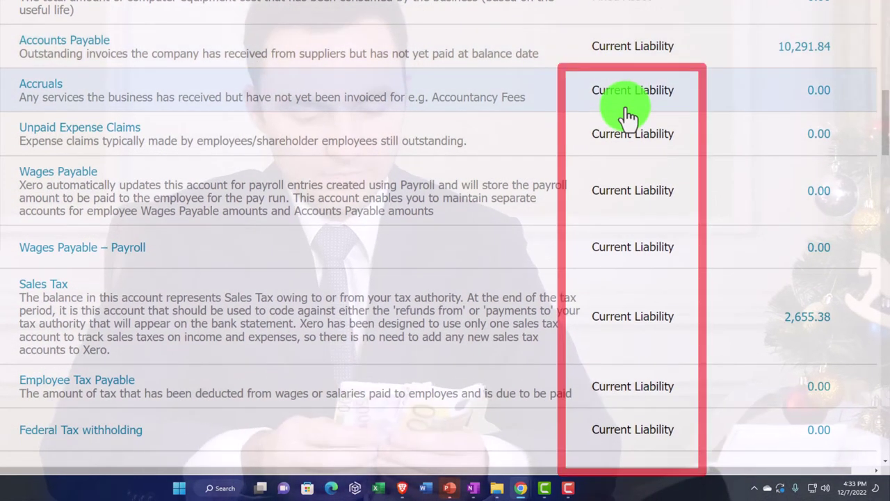
scroll(629, 118, "down", 1)
scroll(629, 119, "down", 2)
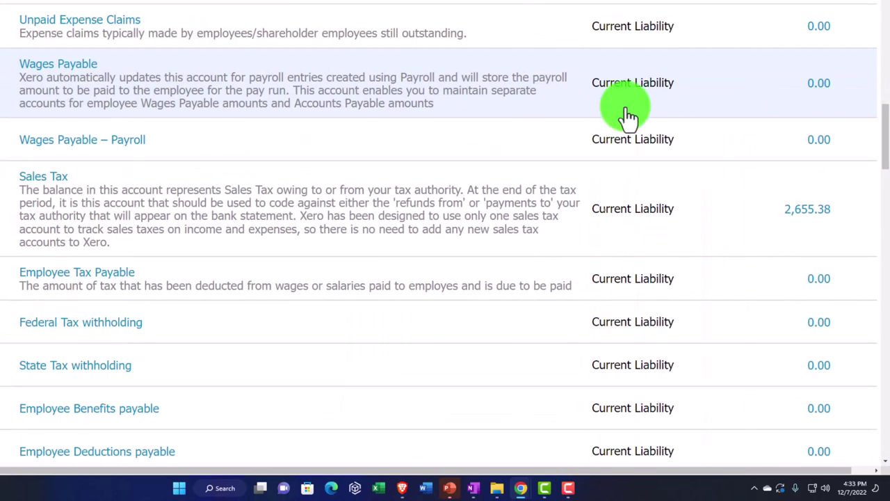
scroll(629, 118, "down", 1)
scroll(629, 120, "down", 3)
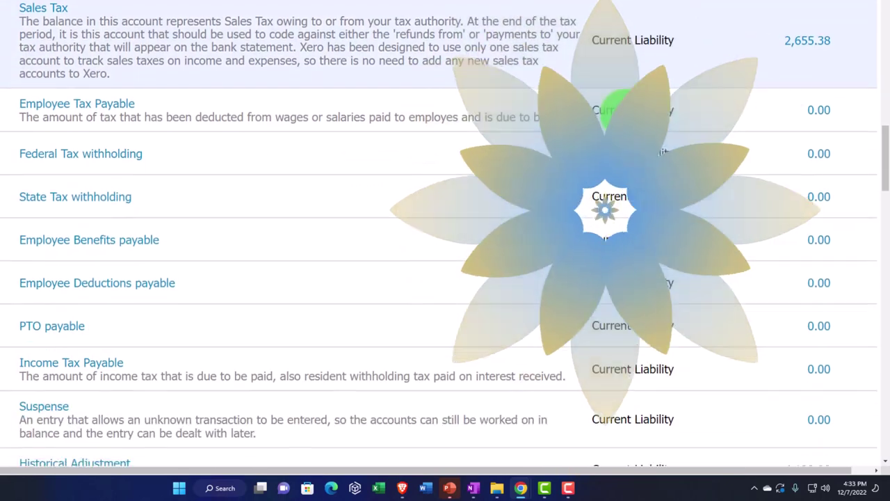
scroll(629, 124, "down", 2)
scroll(628, 124, "down", 3)
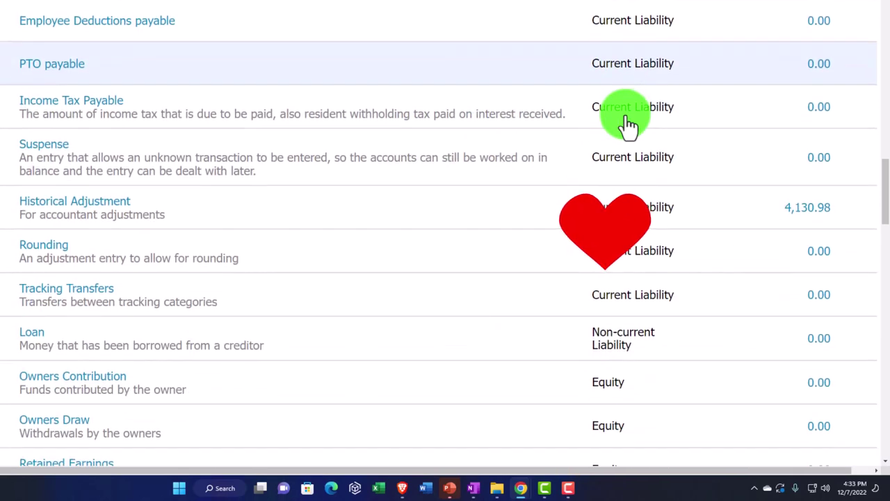
- Check the account types of the equity, revenue, direct costs and first expense accounts
scroll(626, 123, "down", 2)
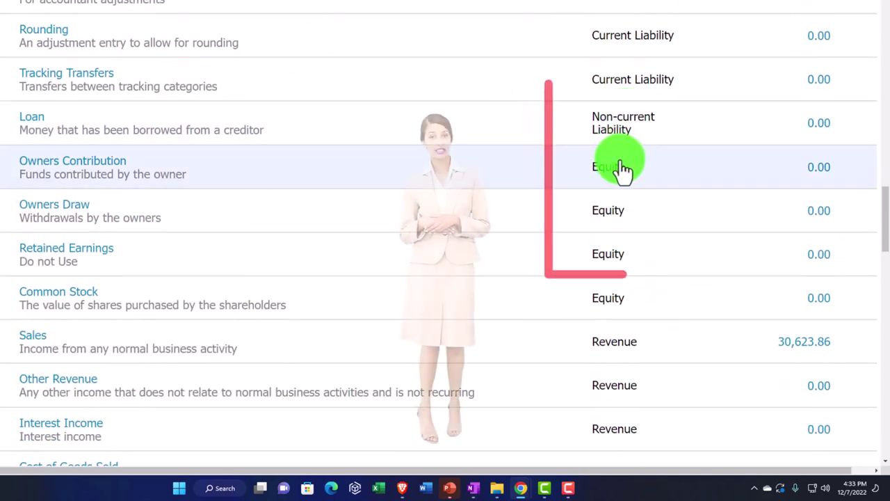
scroll(622, 171, "down", 1)
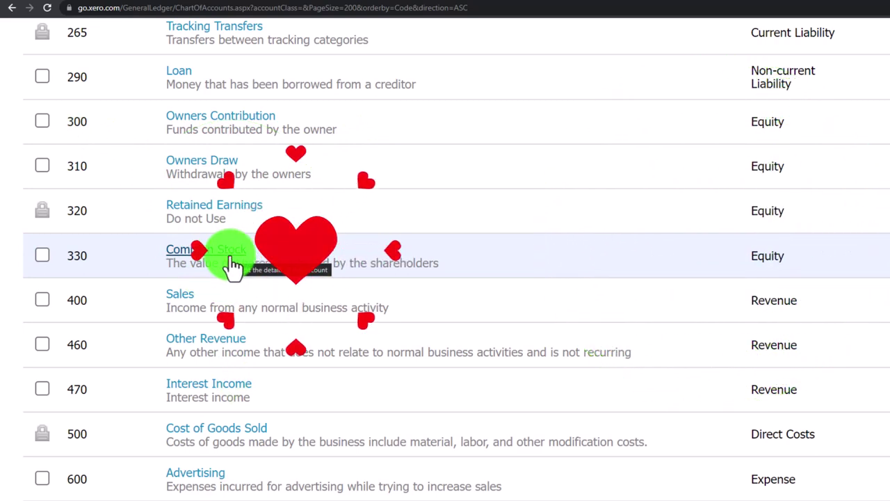
scroll(233, 264, "down", 1)
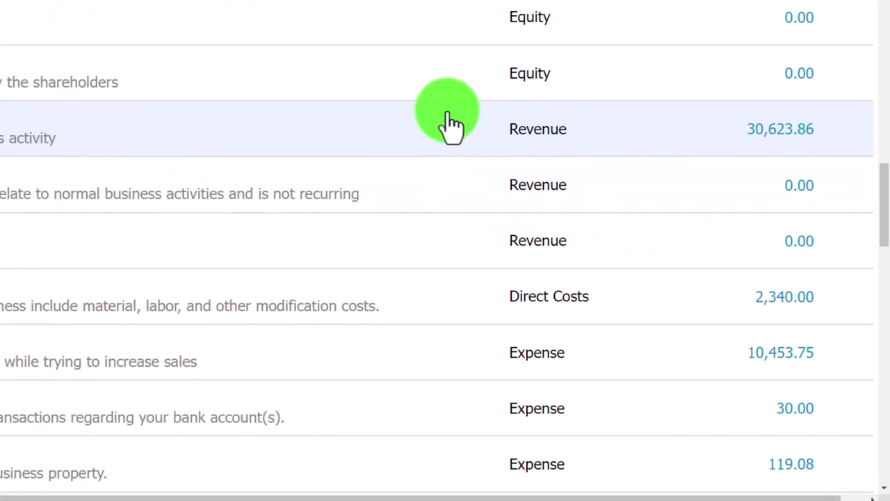
scroll(450, 126, "down", 1)
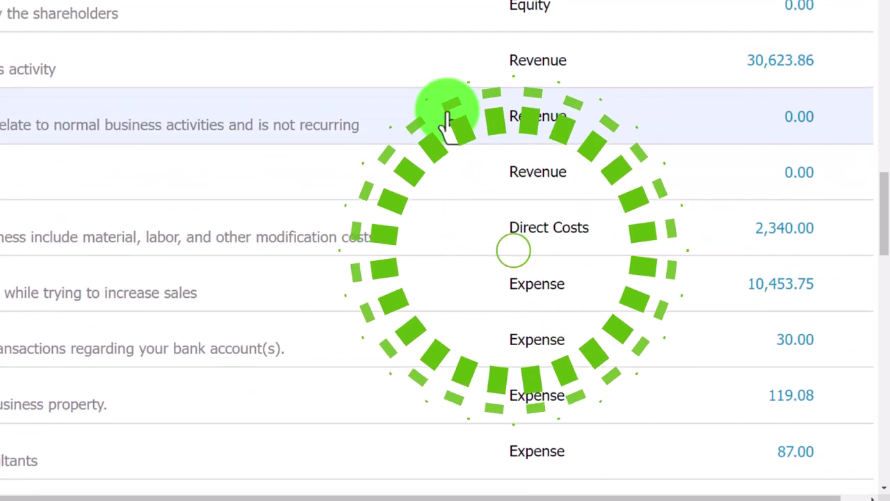
- Examine the account types of the expense accounts and the remaining accounts, from Cost of Goods Sold through Clearing Account
scroll(449, 122, "down", 1)
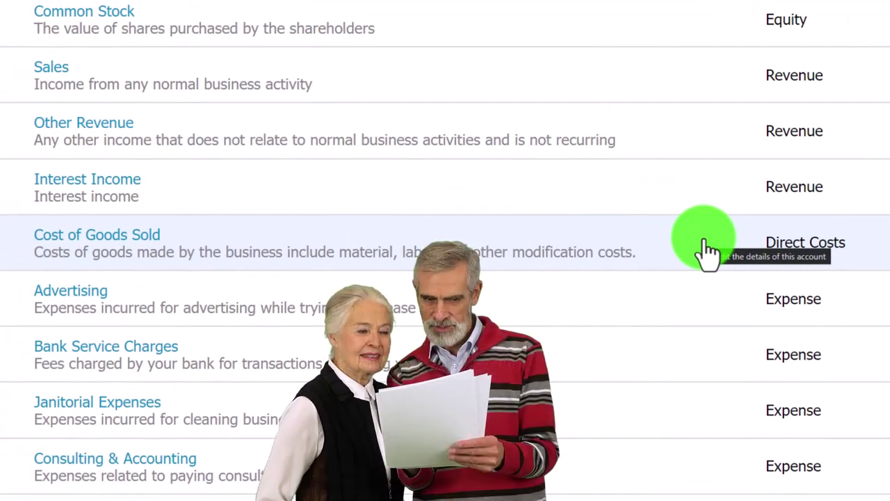
scroll(708, 251, "down", 1)
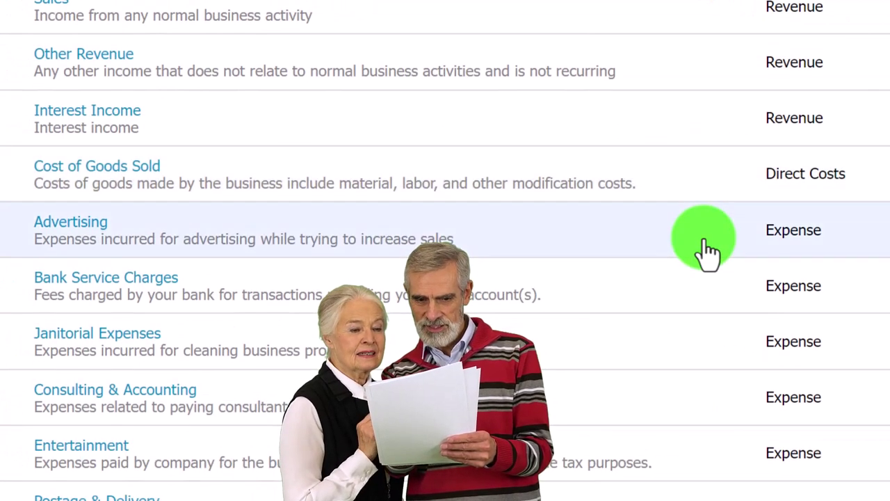
scroll(708, 250, "down", 1)
scroll(708, 251, "down", 2)
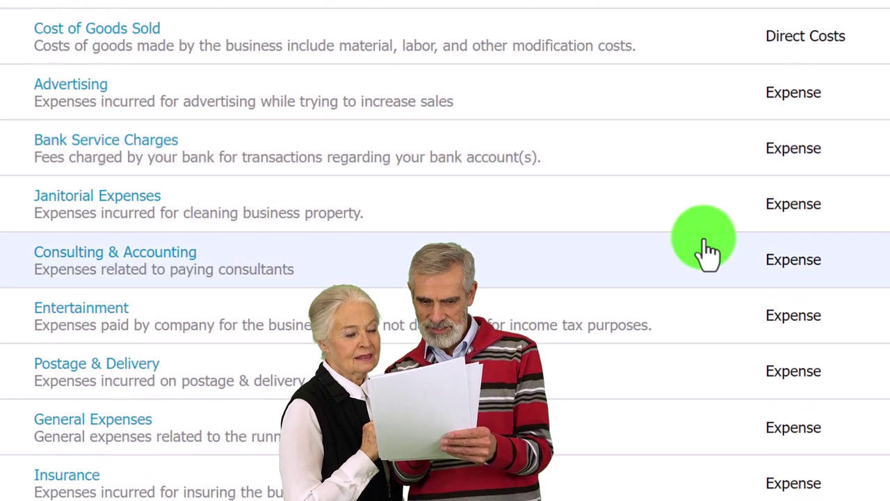
scroll(708, 250, "down", 3)
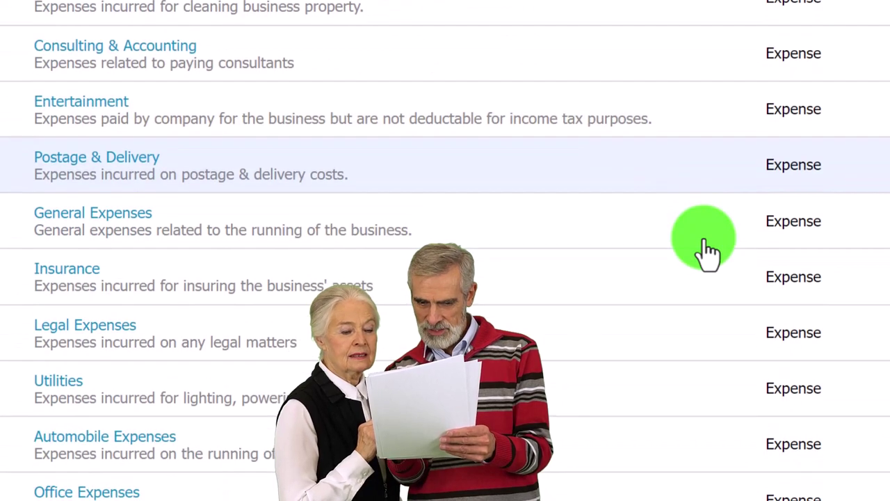
scroll(708, 252, "down", 6)
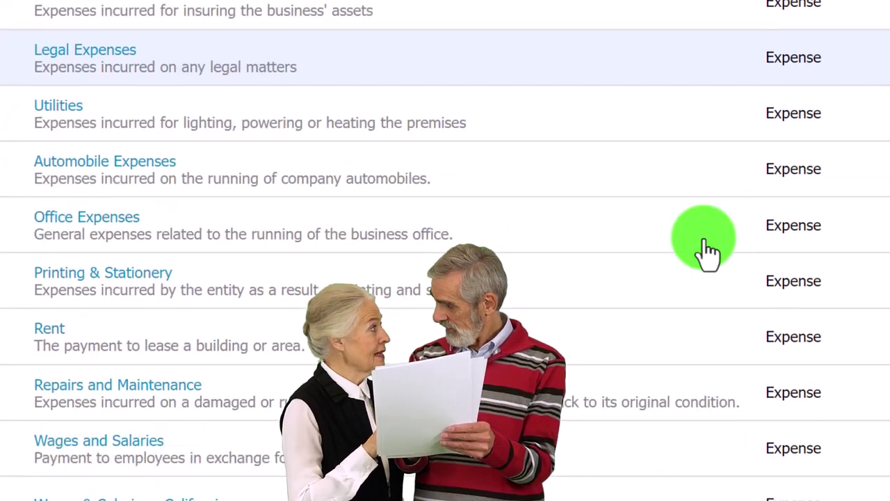
scroll(709, 252, "down", 6)
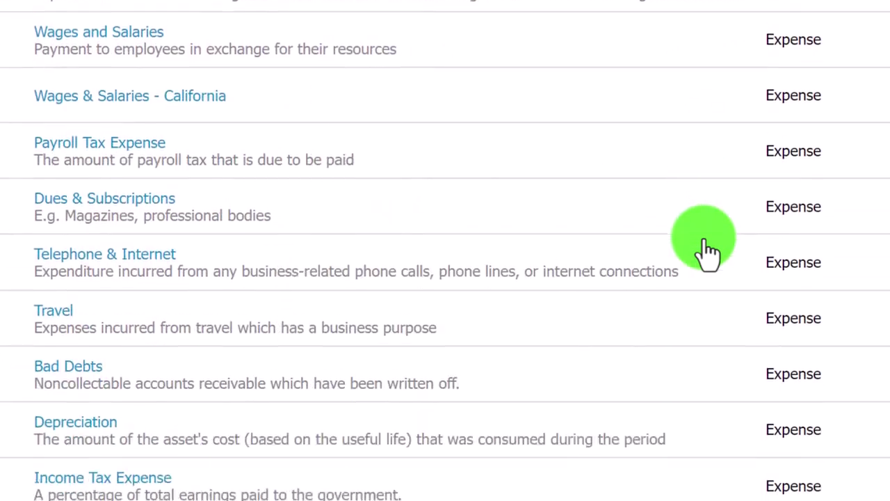
scroll(708, 251, "down", 6)
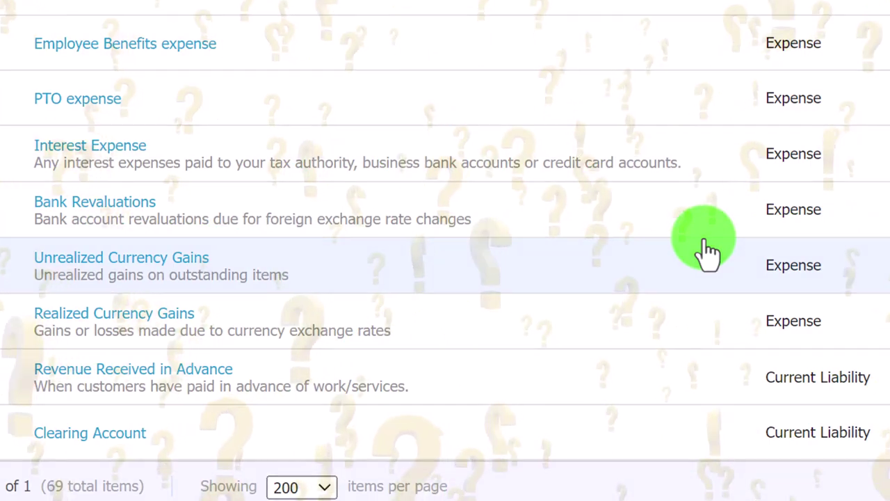
- Open the form for adding a new account and review its available account types from assets through revenue
scroll(709, 252, "up", 11)
scroll(708, 252, "up", 2)
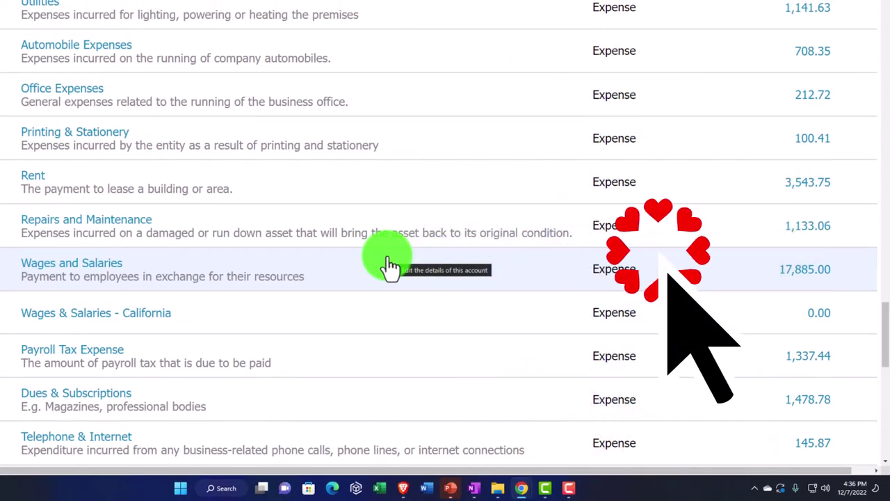
scroll(389, 264, "up", 20)
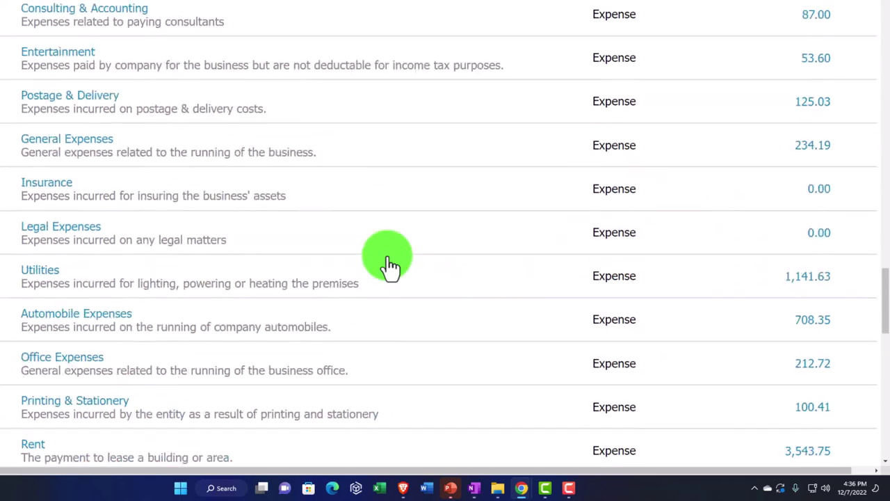
scroll(390, 264, "up", 15)
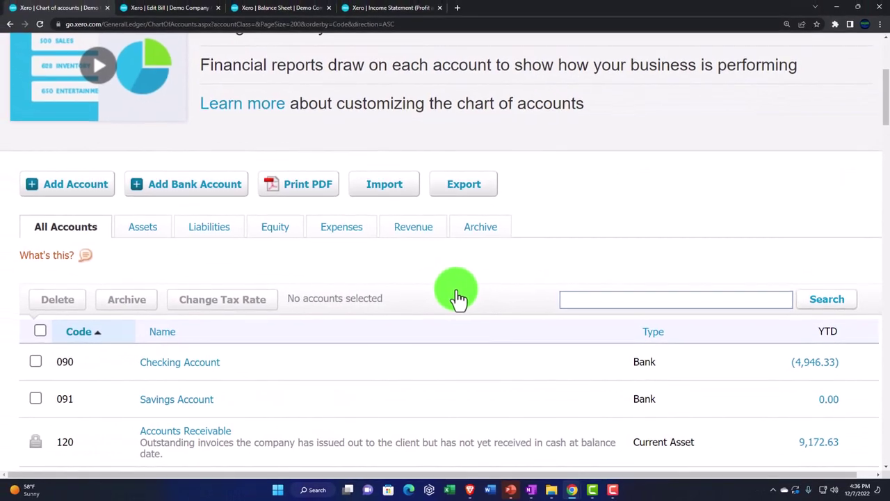
left_click(76, 185)
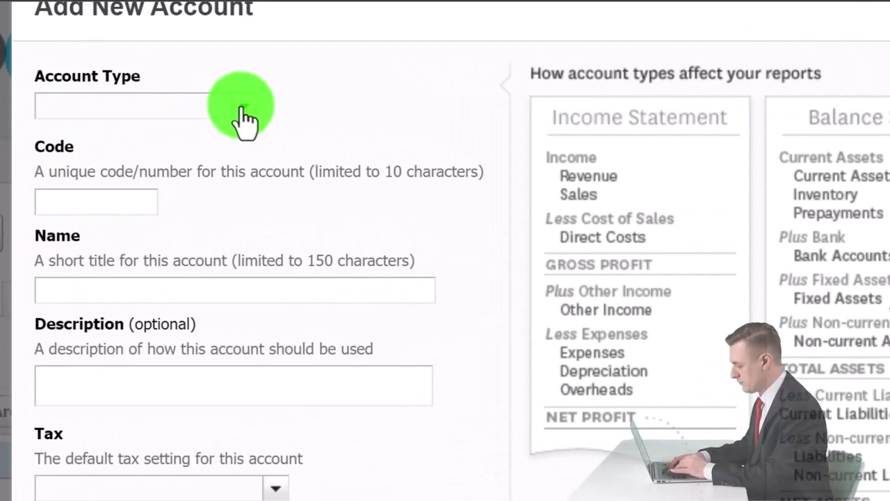
left_click(245, 122)
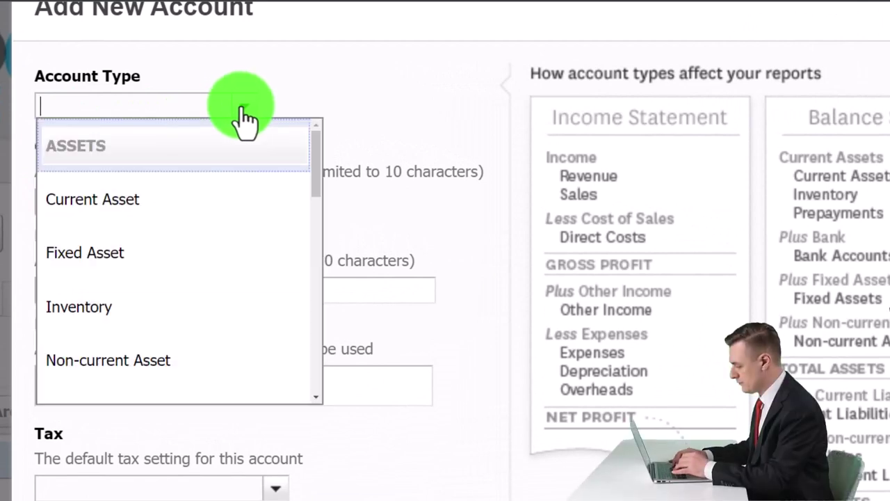
scroll(135, 254, "down", 1)
scroll(135, 264, "down", 6)
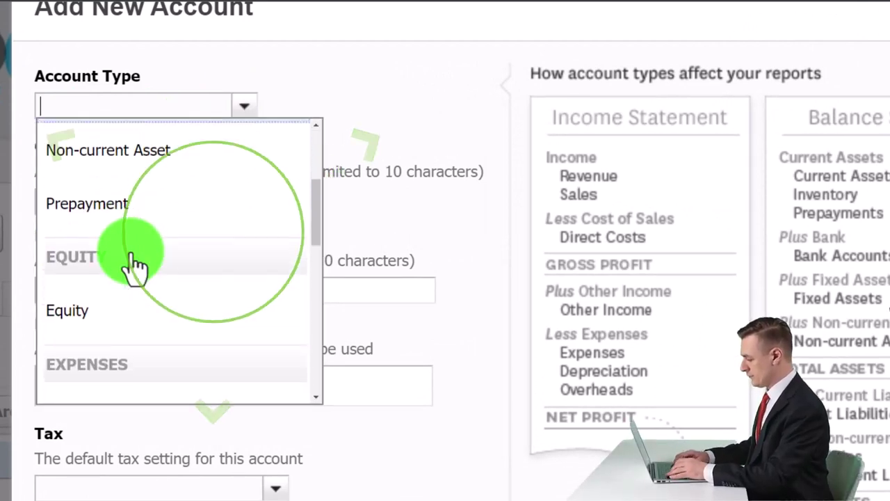
scroll(135, 266, "down", 3)
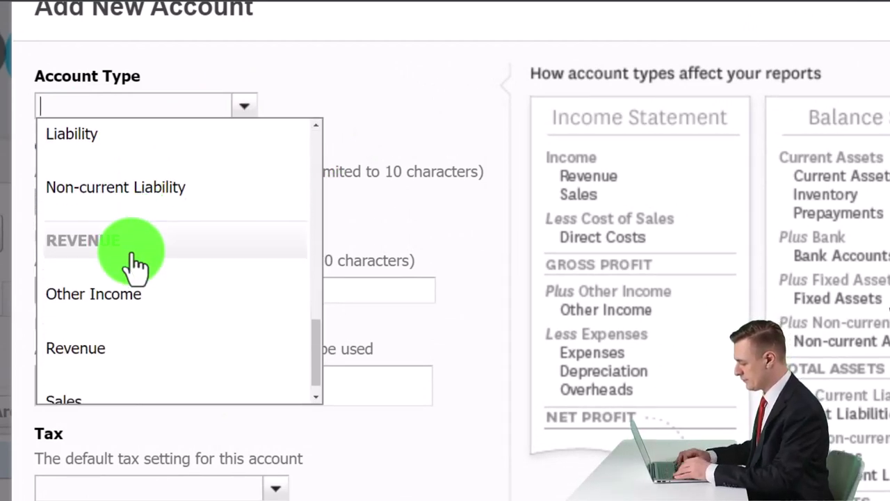
- Look over the code, name, description and tax fields of the new account form, and close it without saving
left_click(389, 99)
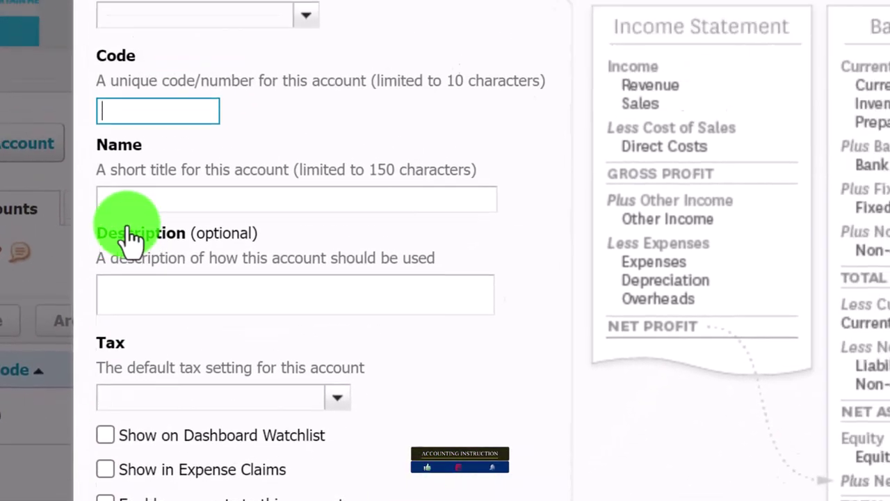
left_click(241, 70)
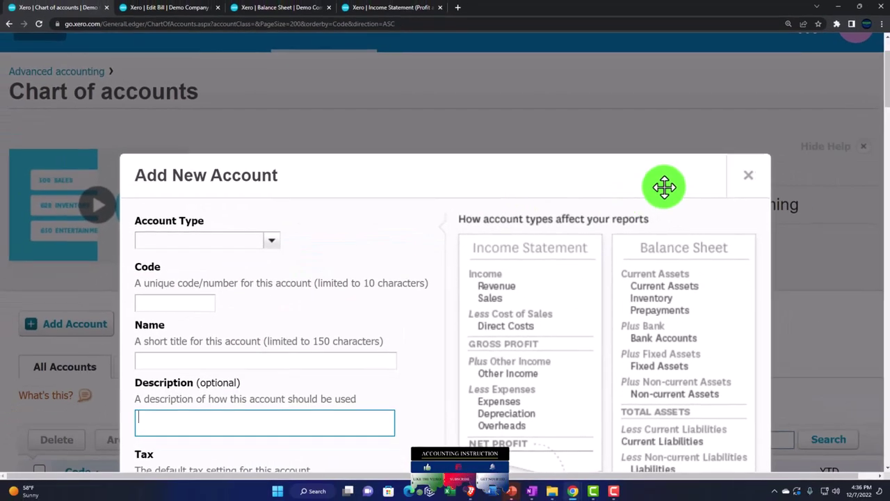
left_click(748, 175)
- Open the Savings Account's details, review its bank, name, code, currency and account number fields, and close them unchanged
scroll(755, 190, "down", 5)
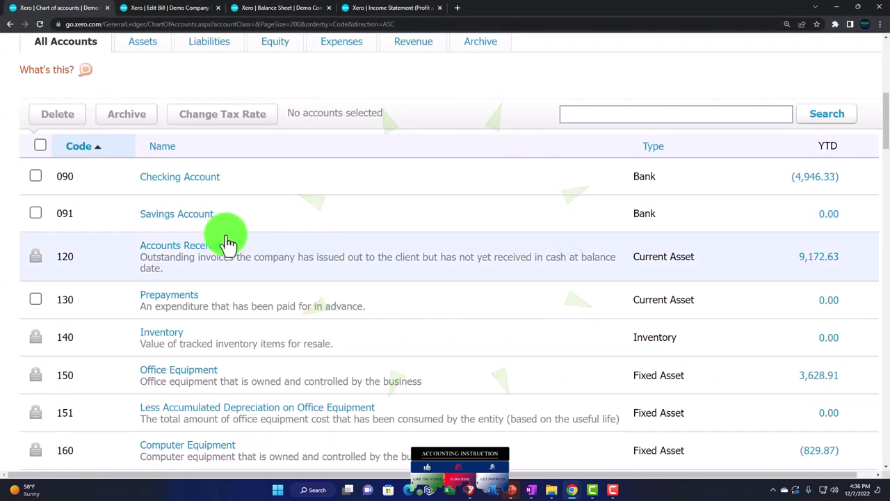
left_click(183, 216)
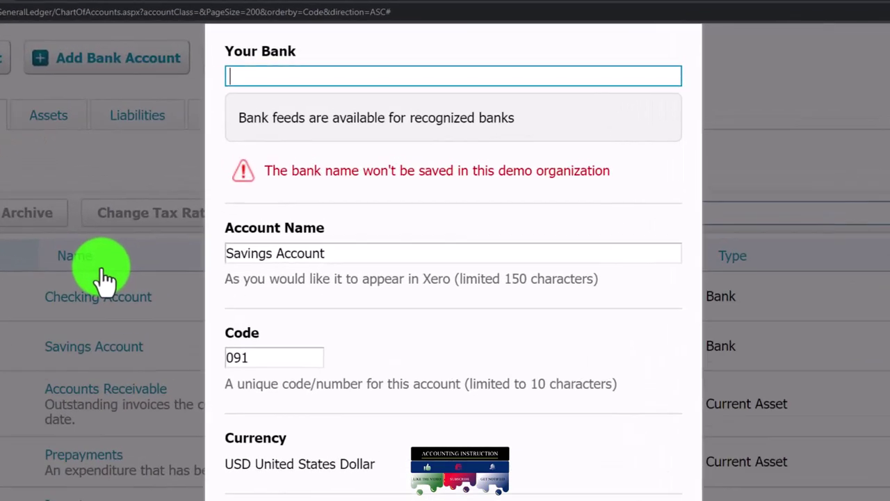
scroll(394, 306, "down", 3)
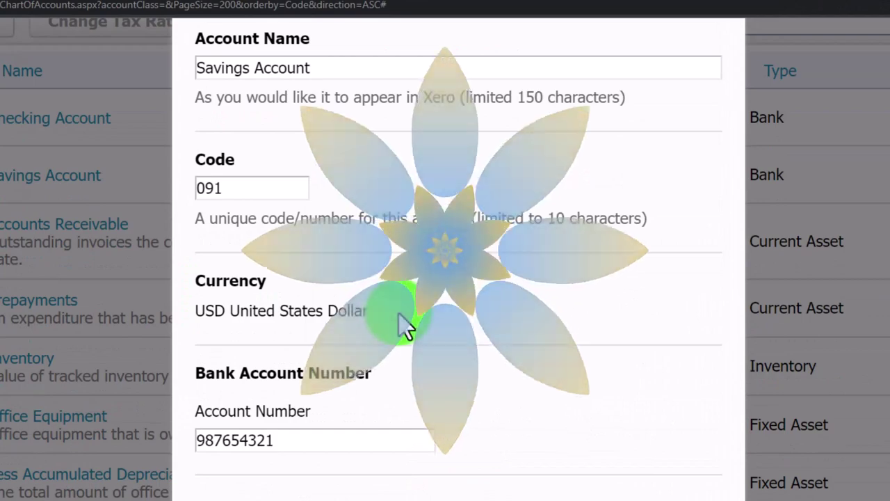
scroll(407, 334, "up", 2)
scroll(585, 139, "up", 1)
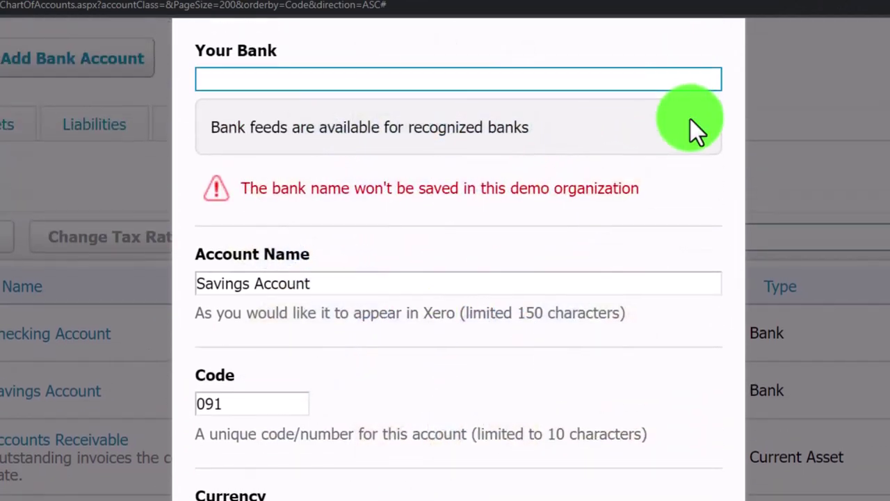
scroll(703, 132, "up", 2)
left_click(711, 129)
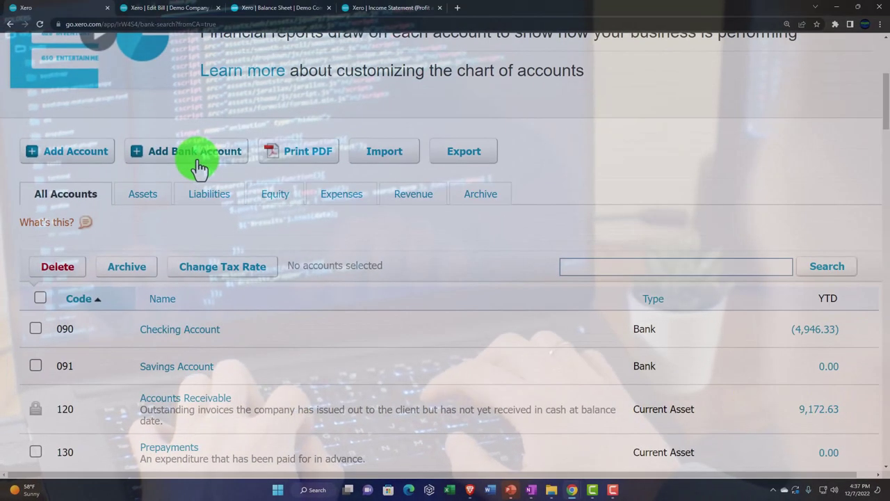
- Start adding an American Express (US) bank account and decline connecting the bank
left_click(199, 167)
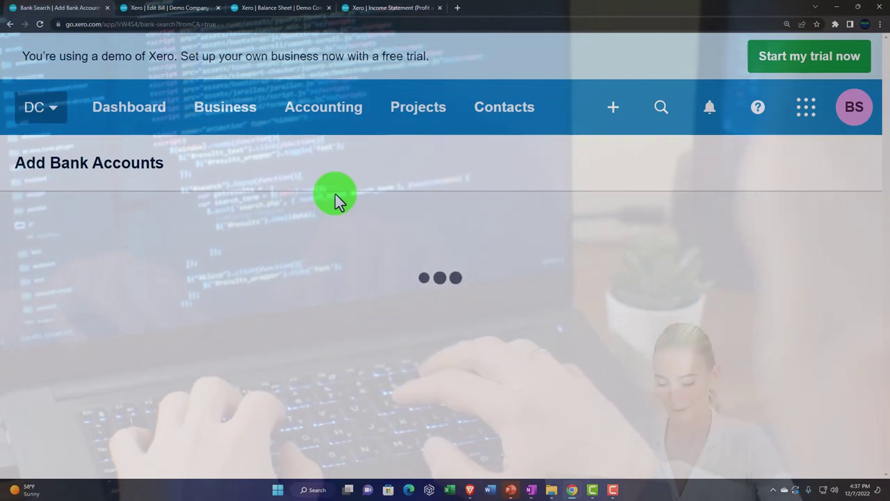
scroll(335, 194, "down", 1)
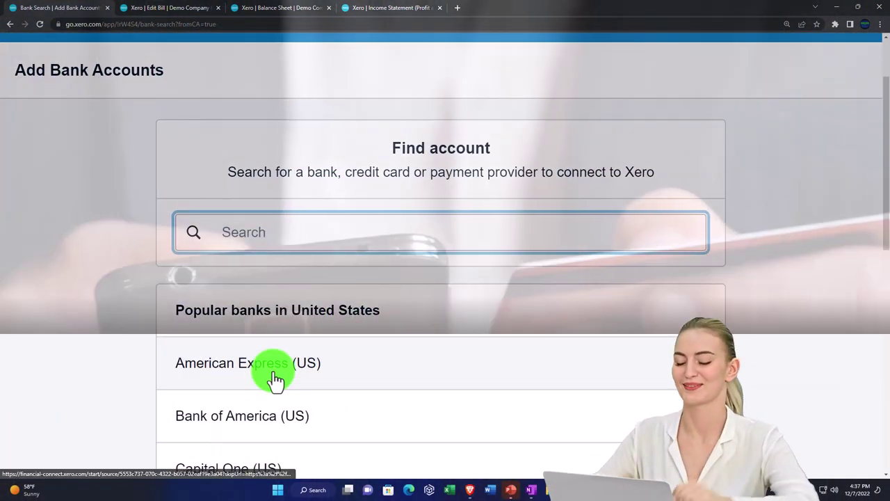
left_click(275, 378)
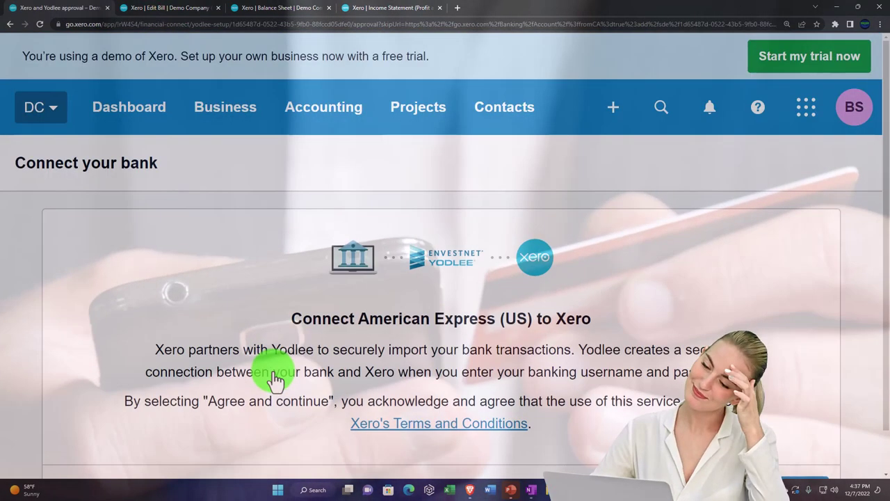
scroll(299, 368, "down", 1)
left_click(625, 453)
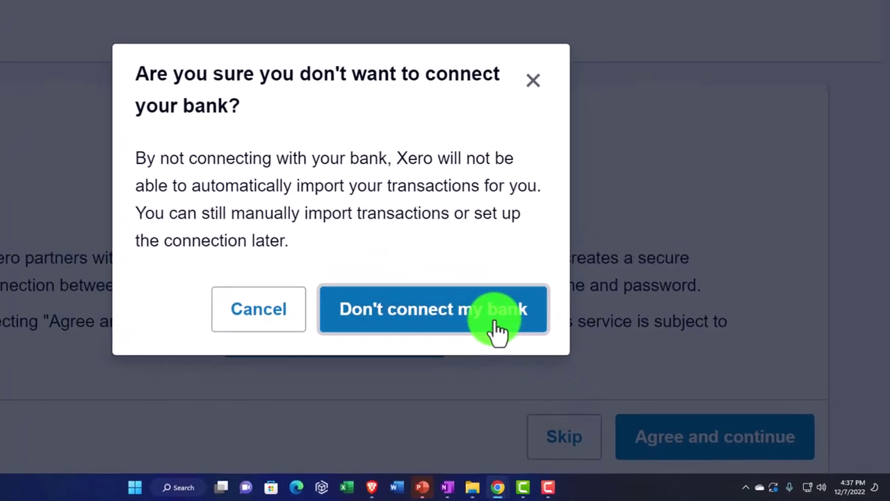
left_click(494, 325)
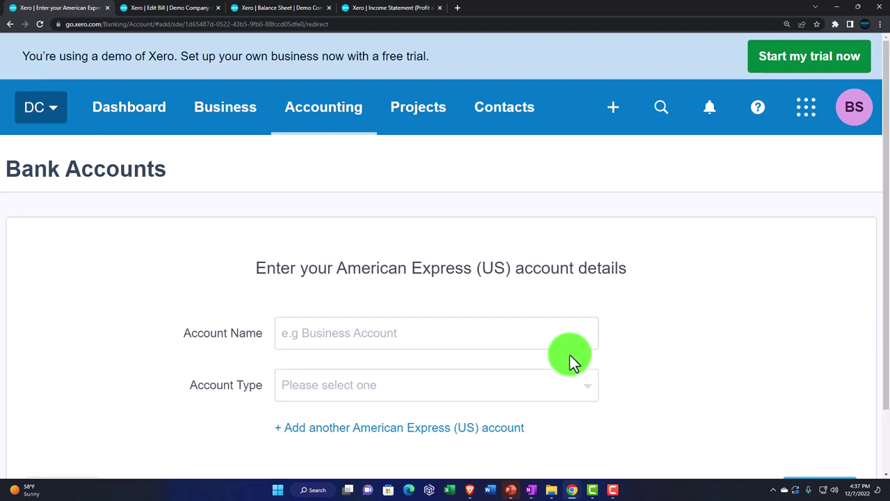
- Look over the American Express (US) account details form, leave it unfilled, and reopen the Chart of accounts
scroll(337, 331, "down", 1)
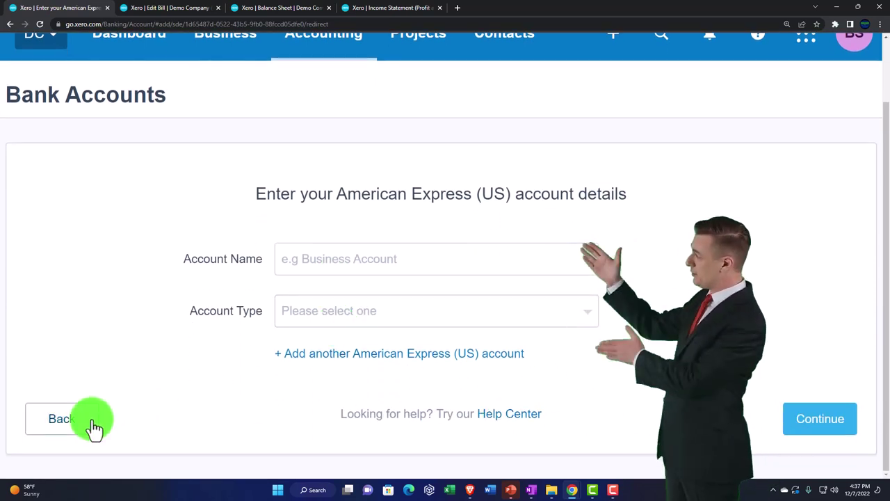
scroll(63, 132, "up", 1)
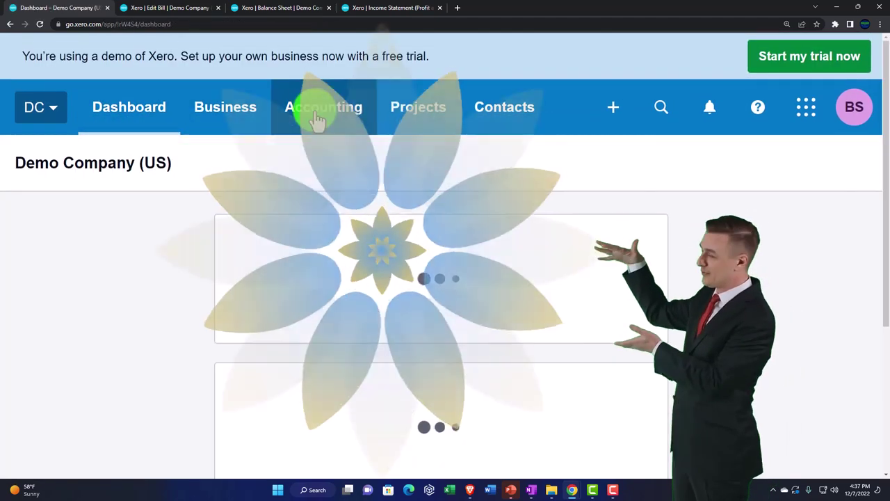
left_click(310, 109)
scroll(355, 245, "down", 1)
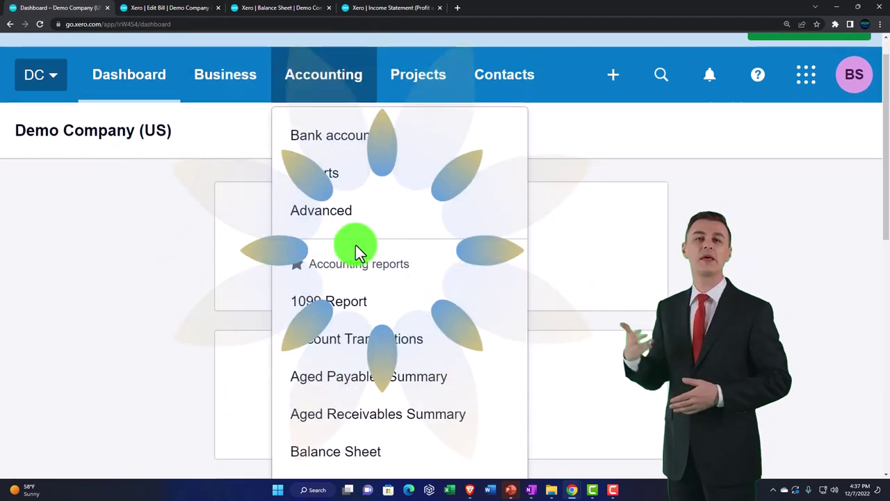
scroll(356, 249, "down", 5)
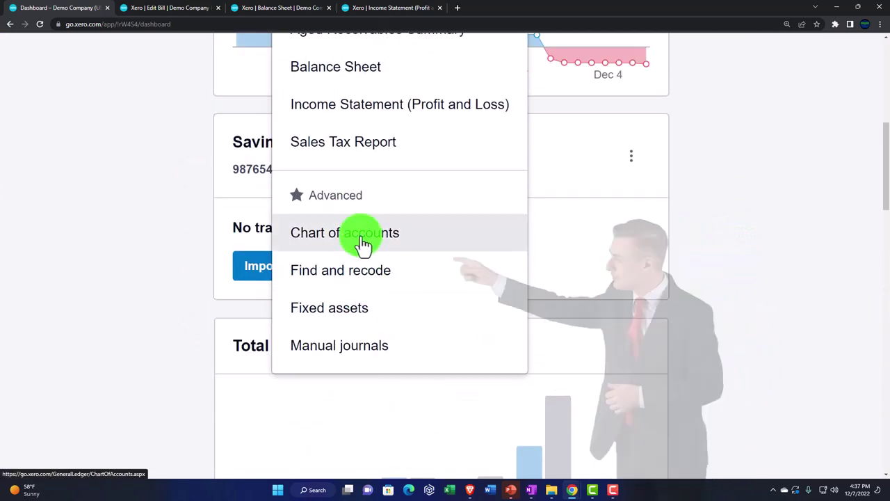
left_click(363, 236)
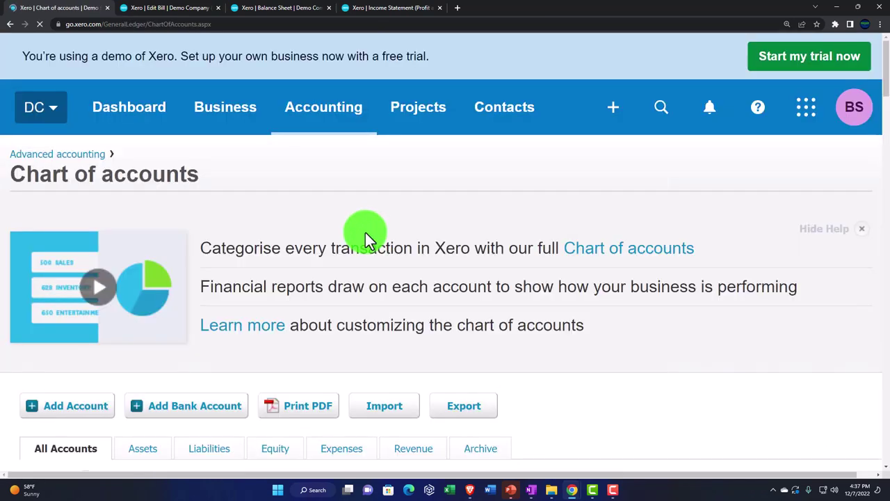
- Select the Checking Account with code 090 in the accounts list and look over the type and YTD columns
scroll(366, 233, "down", 5)
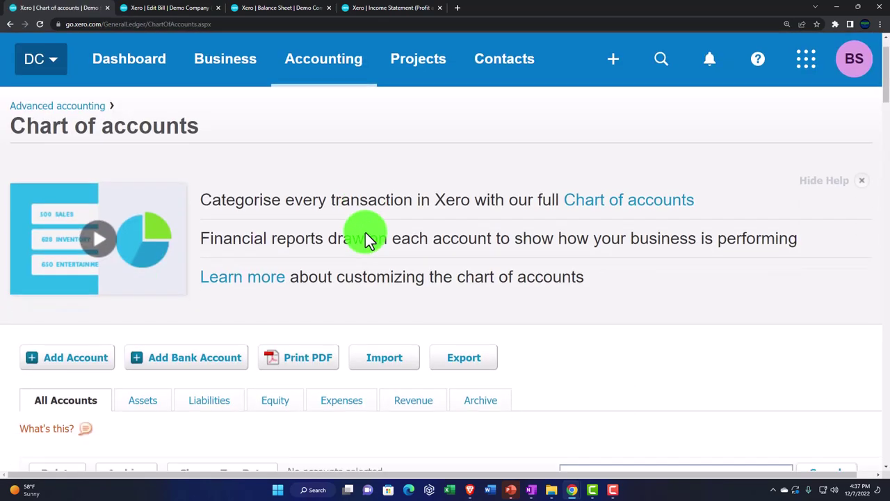
scroll(459, 148, "down", 1)
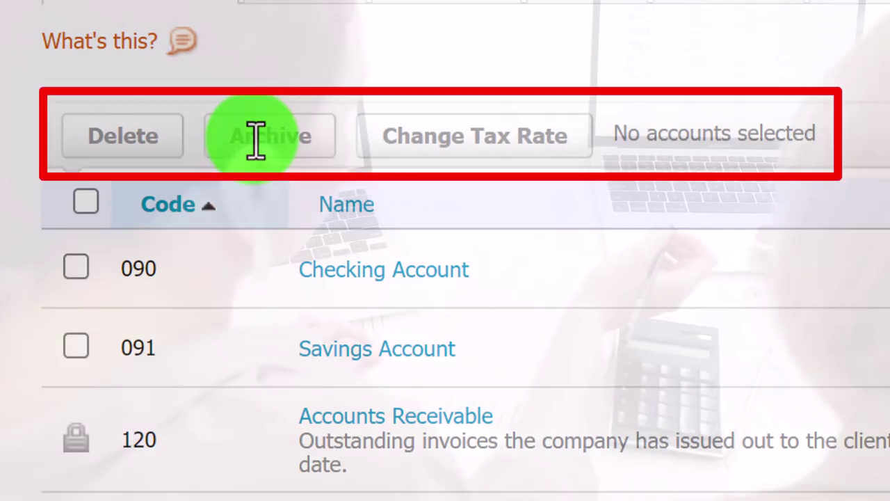
left_click(77, 270)
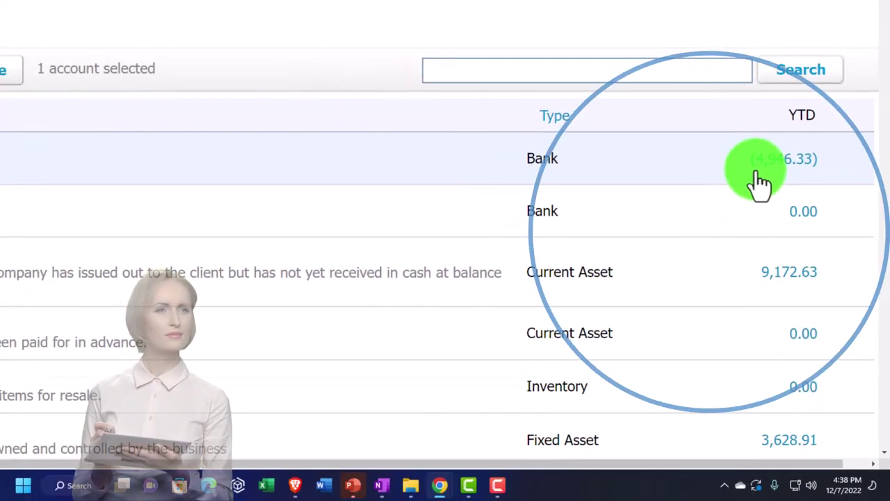
scroll(758, 184, "down", 2)
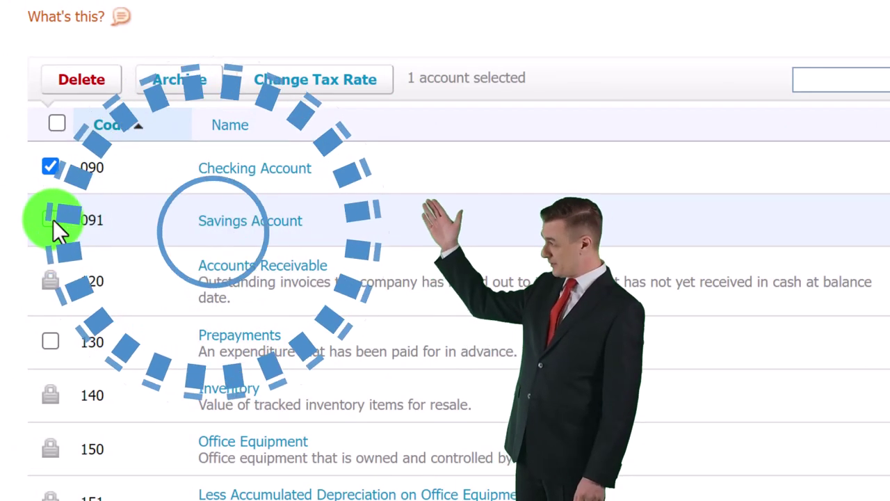
- Clear the selection of the Checking Account and Savings Account in the accounts list
left_click(50, 220)
left_click(50, 167)
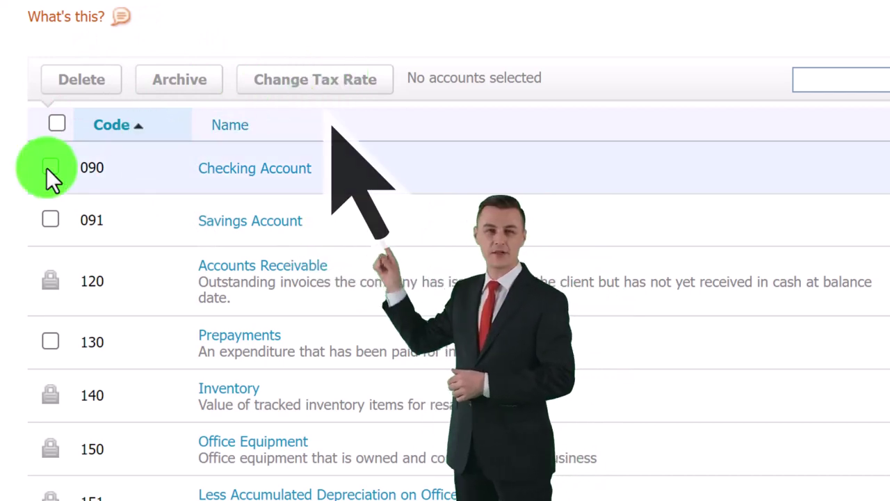
left_click(50, 168)
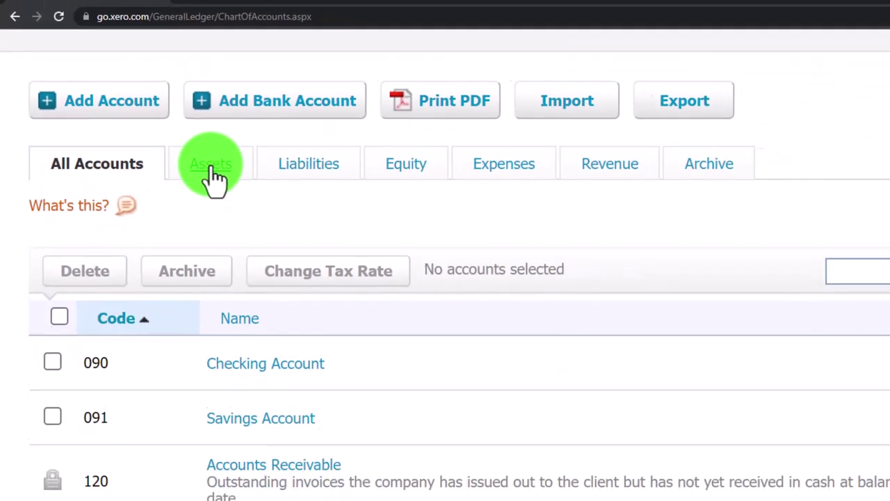
- Filter the chart of accounts to Assets and look over the account codes, names and types
left_click(212, 166)
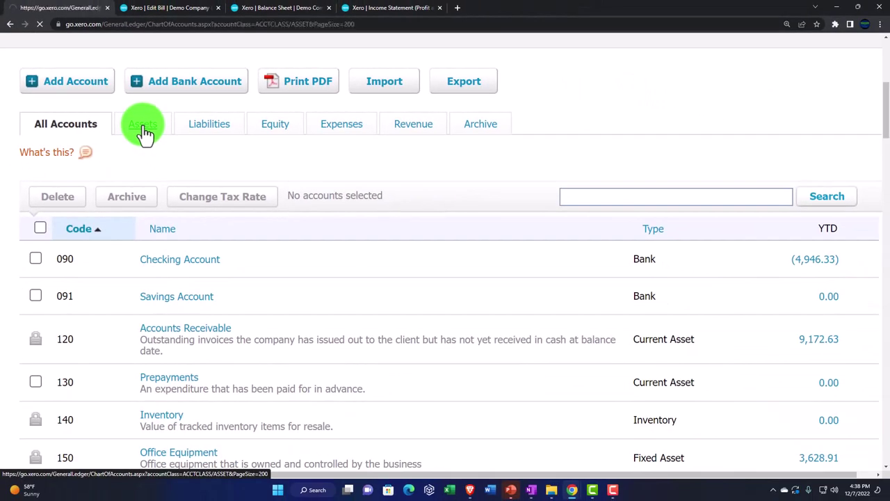
scroll(179, 208, "down", 5)
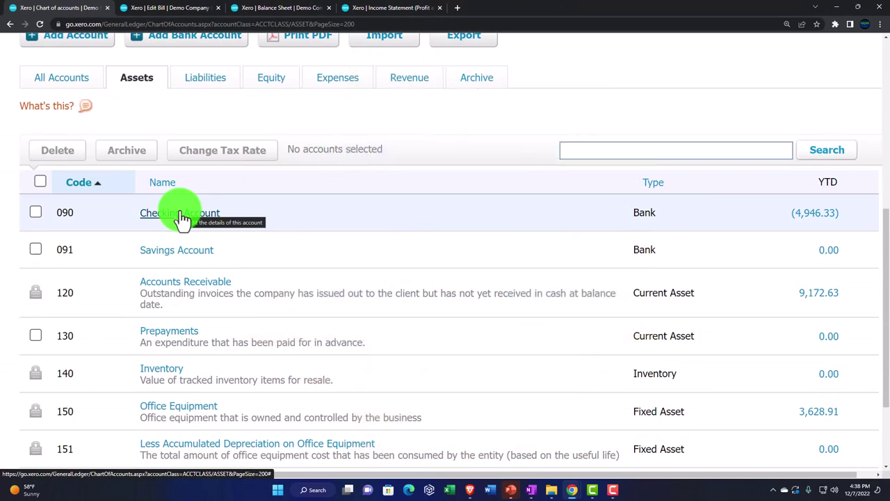
scroll(180, 218, "down", 2)
scroll(193, 203, "down", 2)
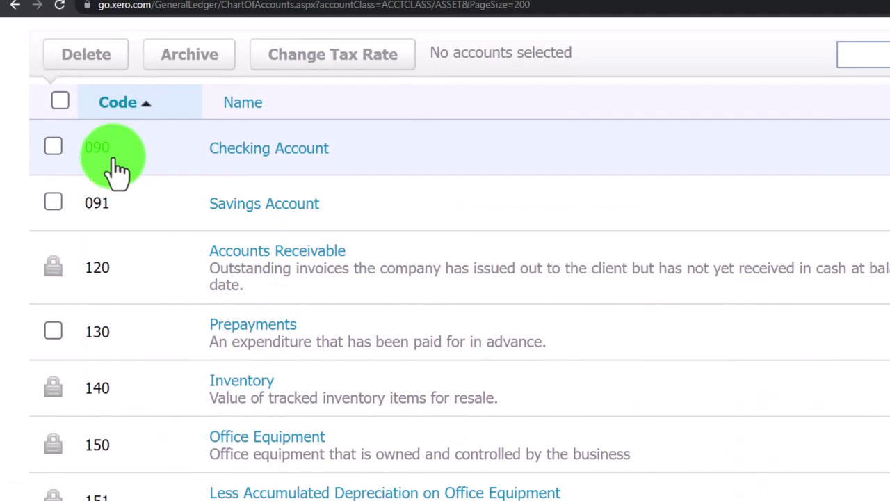
left_click(231, 86)
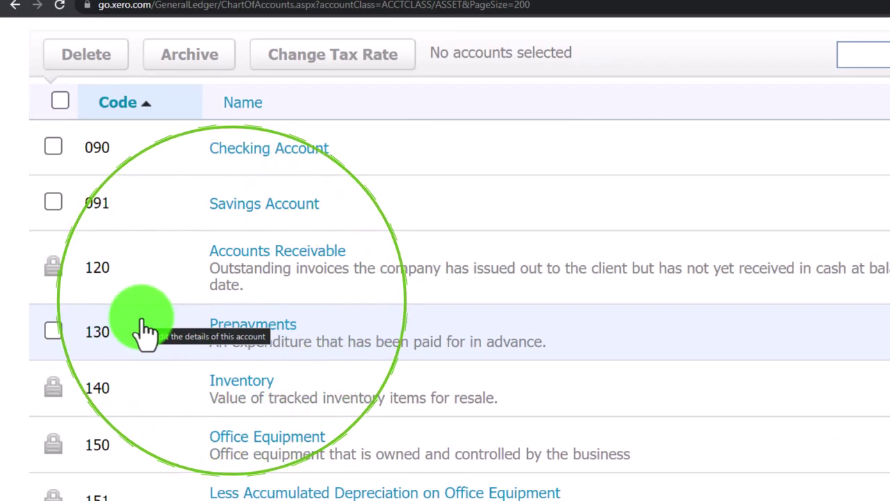
- Return to the unfiltered list of all accounts and look over its first entries
scroll(124, 229, "up", 4)
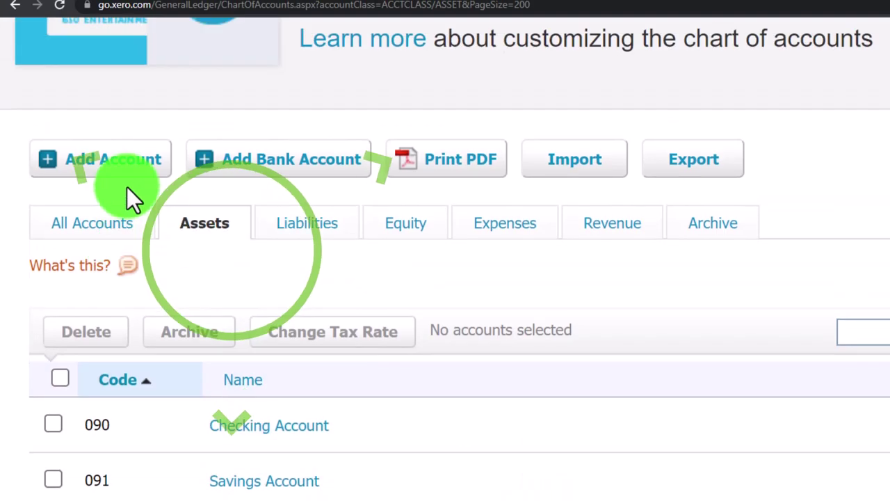
left_click(240, 431)
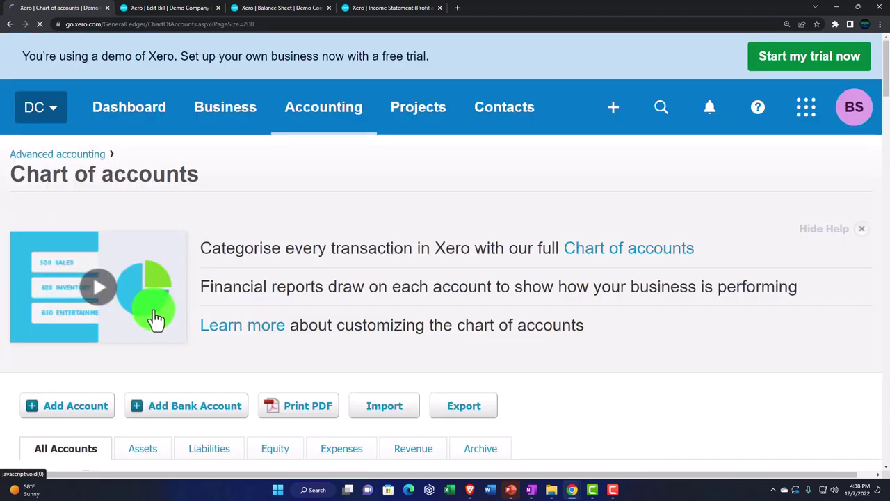
scroll(153, 316, "down", 5)
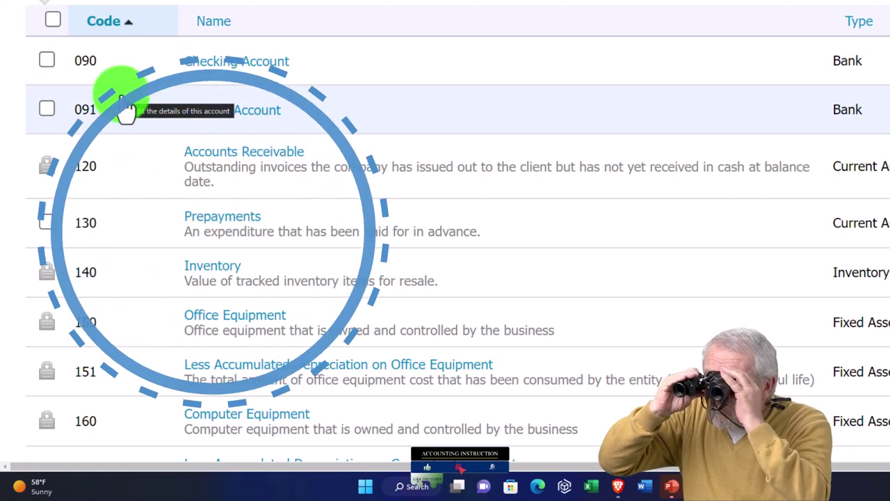
- Show only the asset accounts again and examine the list through accumulated depreciation on computer equipment
scroll(125, 105, "up", 3)
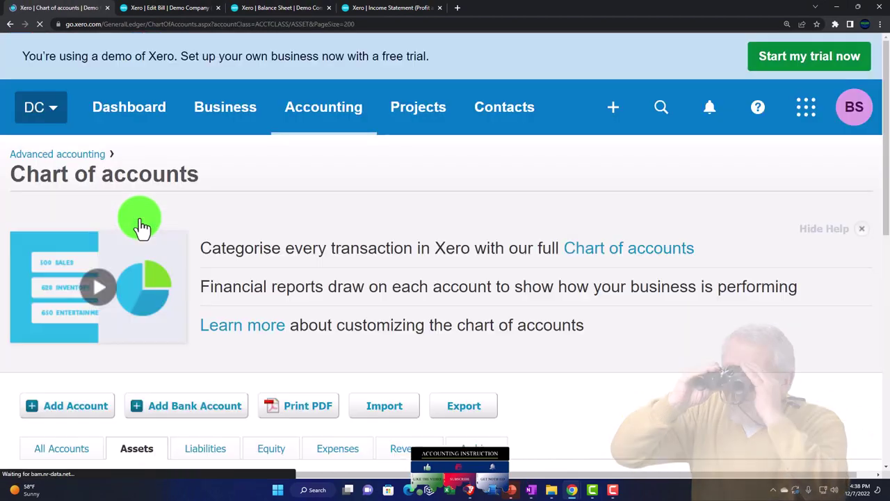
scroll(179, 257, "down", 6)
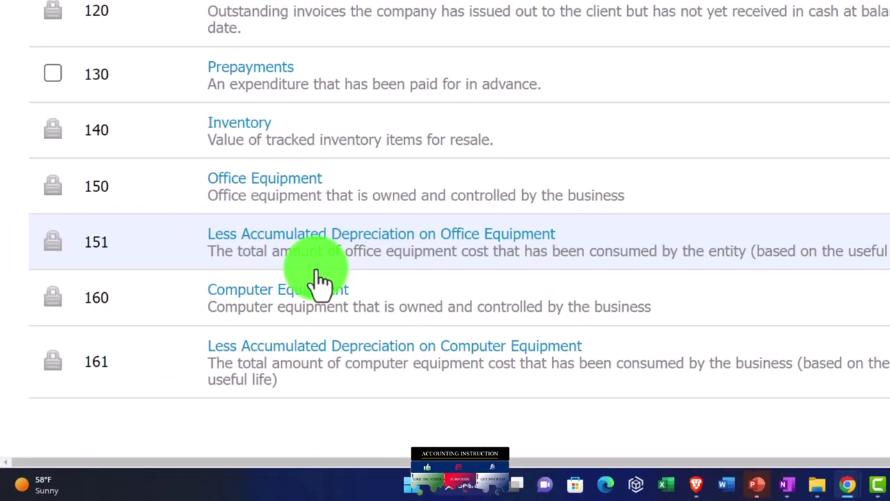
scroll(216, 351, "up", 3)
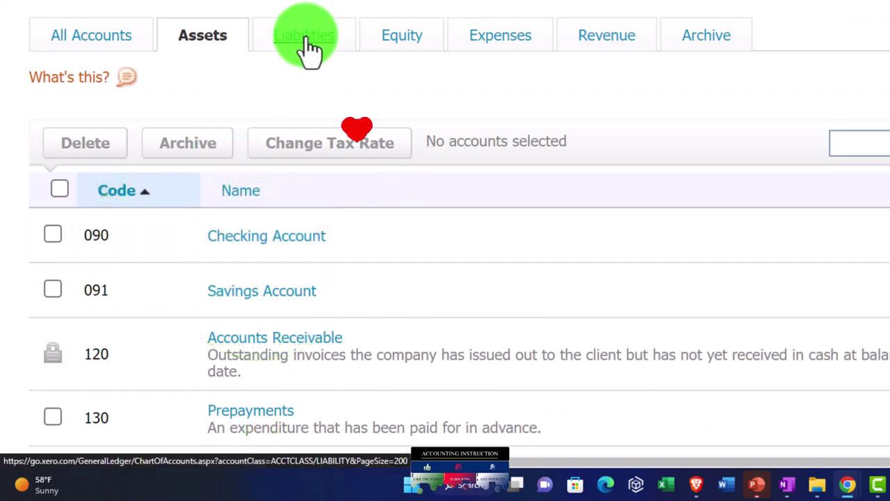
- Show the liability accounts and the equity accounts in turn and look over each list
left_click(308, 42)
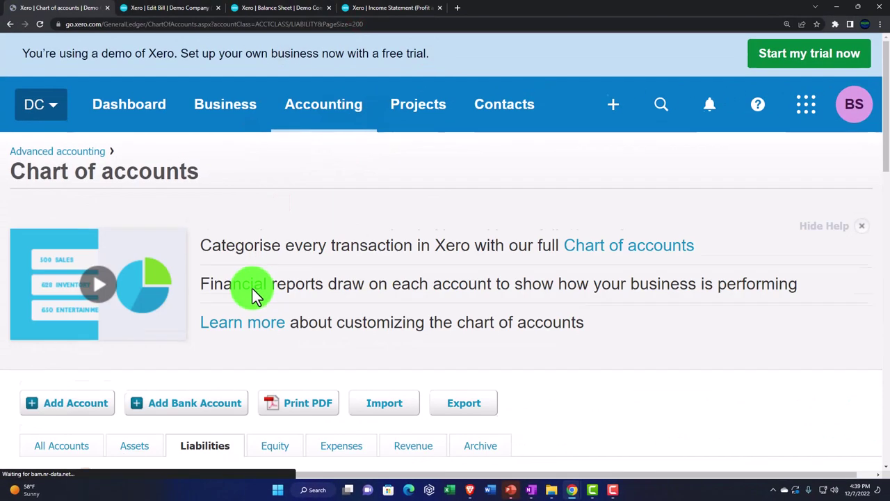
scroll(252, 289, "down", 3)
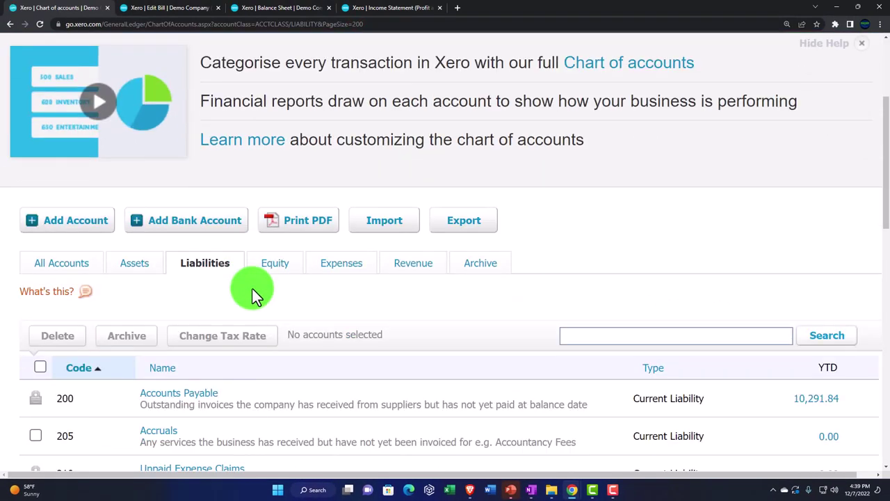
scroll(253, 288, "down", 2)
left_click(279, 126)
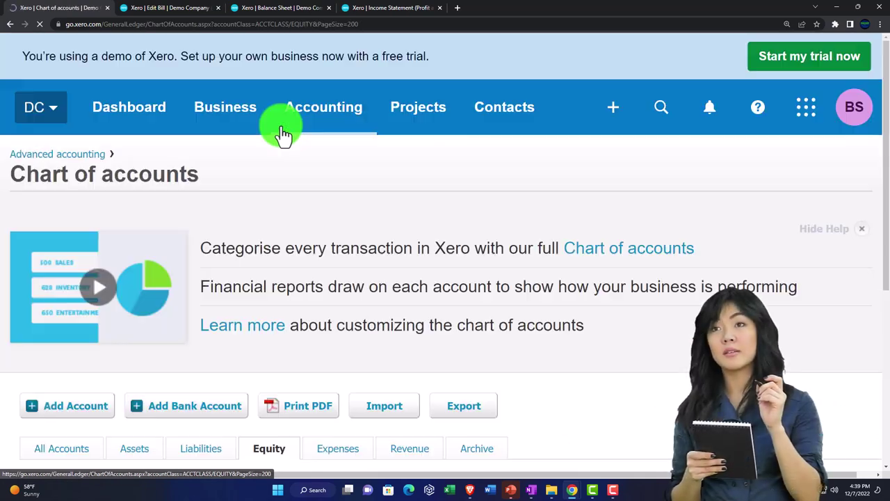
scroll(272, 174, "down", 4)
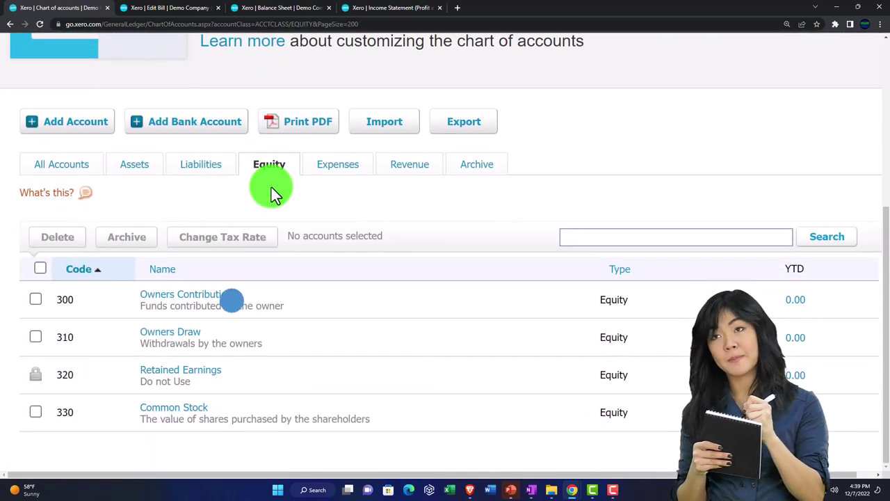
- Filter the chart of accounts to Expenses and look over the accounts from Cost of Goods Sold onward
left_click(326, 180)
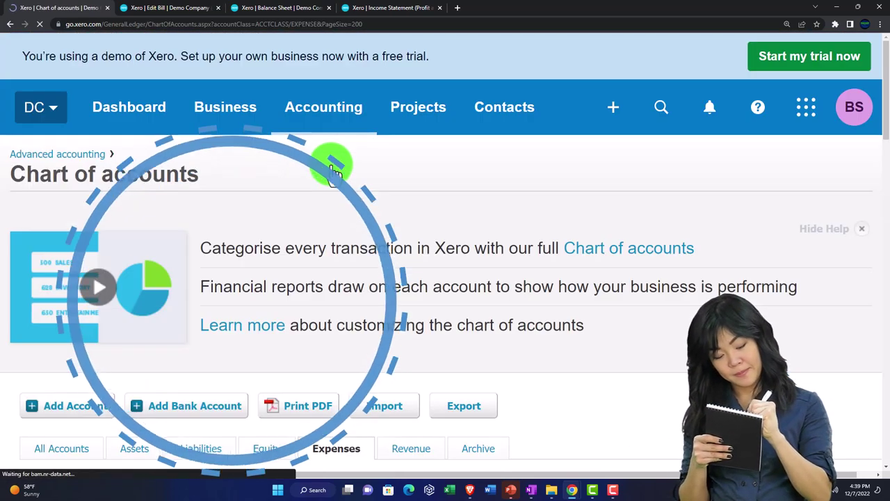
scroll(327, 192, "down", 8)
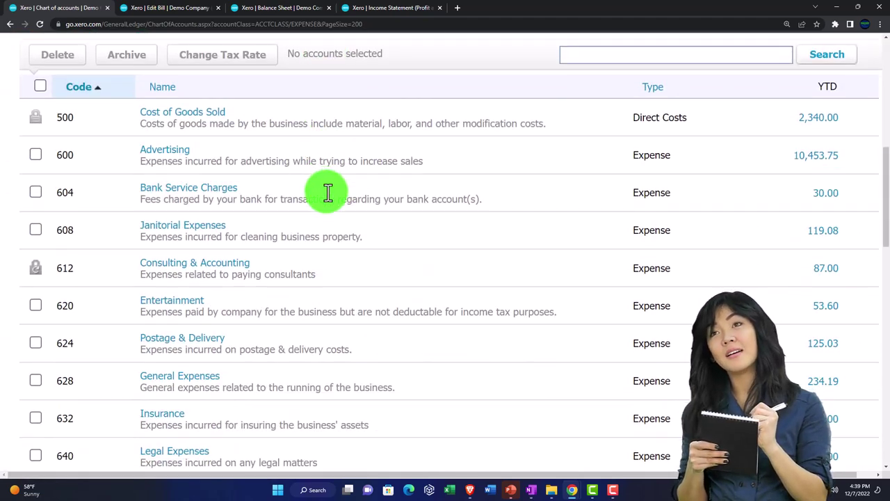
scroll(328, 193, "up", 7)
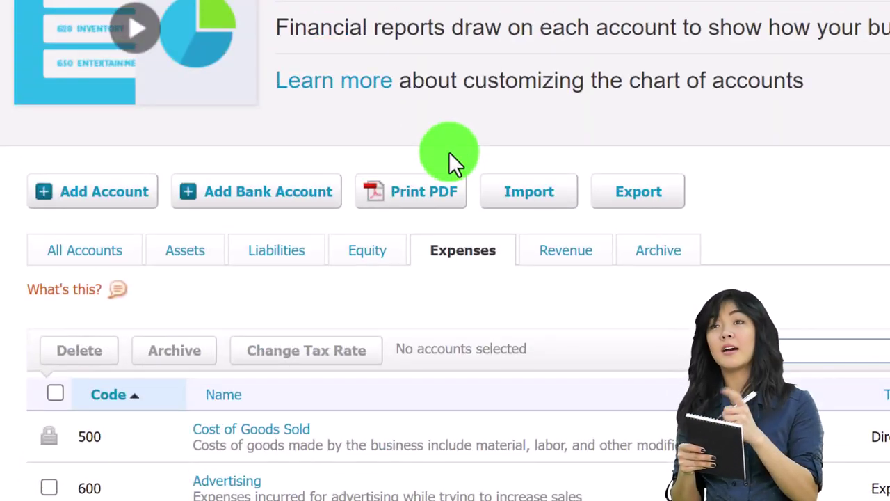
- Check the archived accounts, then return to all accounts and review the PDF print and import options
left_click(661, 258)
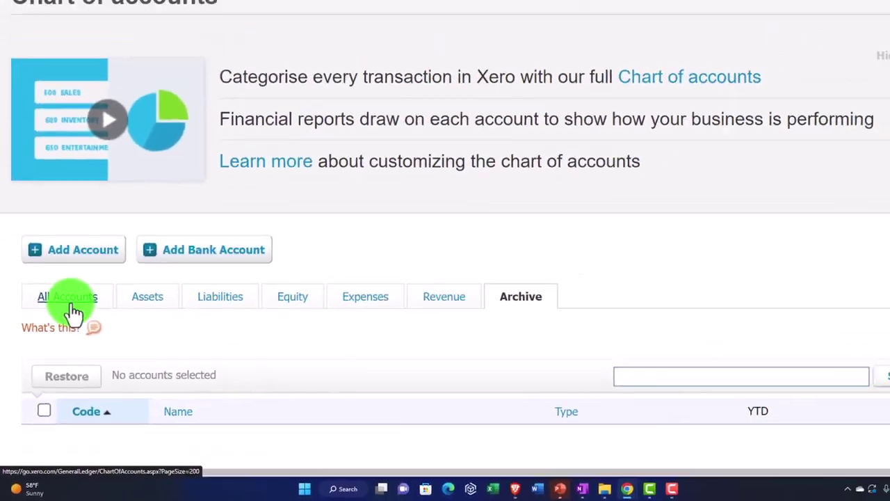
left_click(73, 311)
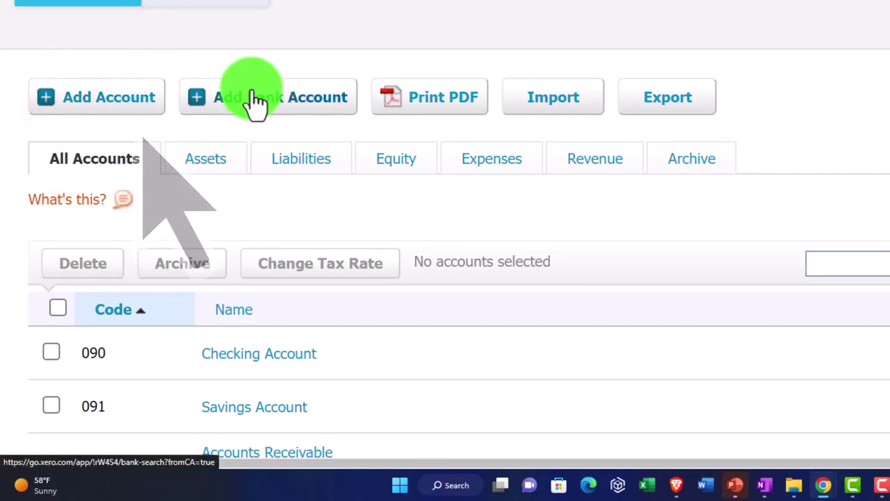
left_click(433, 112)
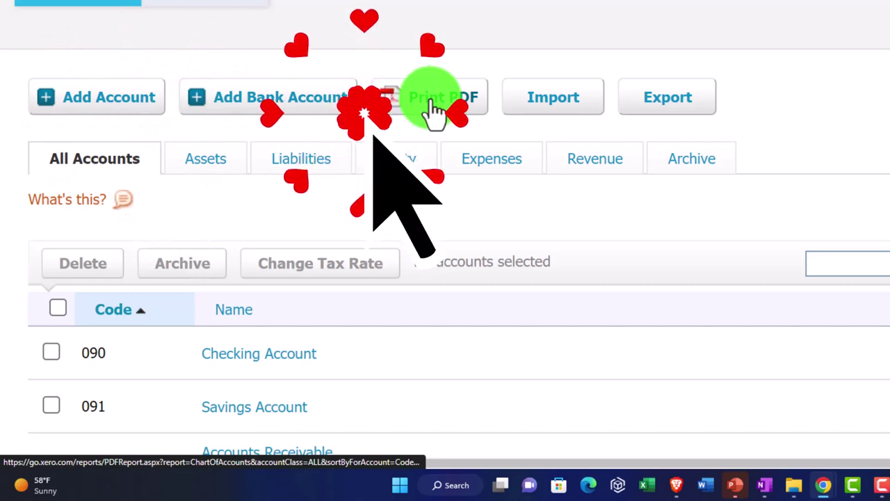
left_click(572, 116)
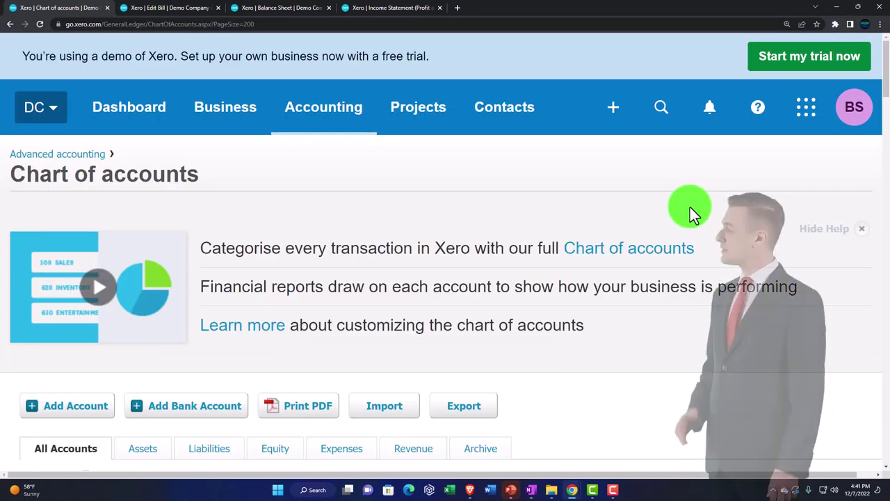
- Look over the Business options and the Create new options, closing each list without choosing anything
key("ctrl+minus")
key("ctrl+minus")
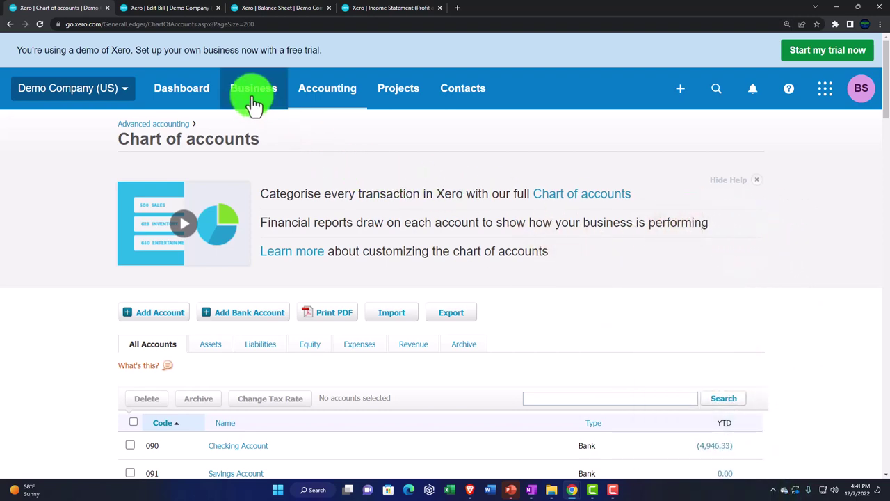
left_click(254, 100)
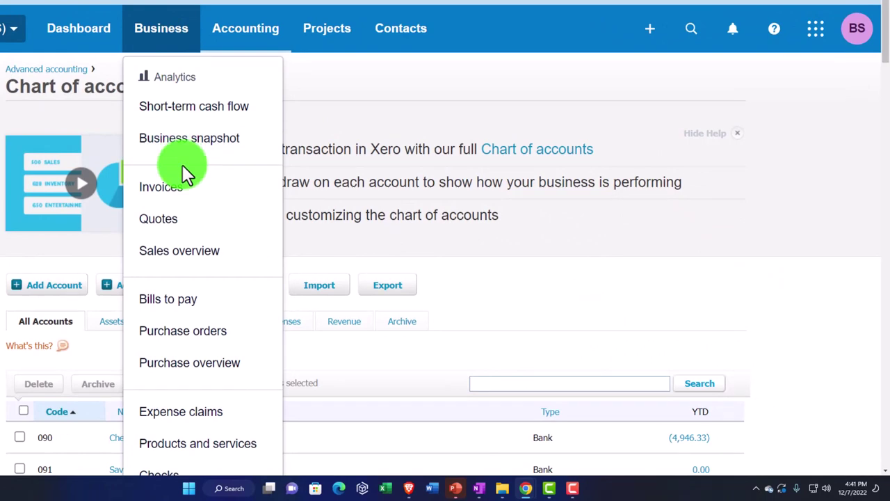
scroll(207, 190, "down", 2)
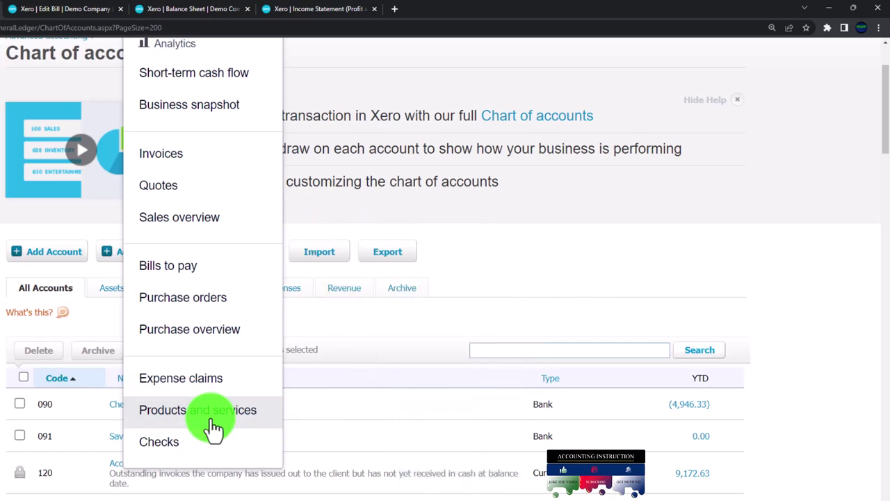
left_click(595, 274)
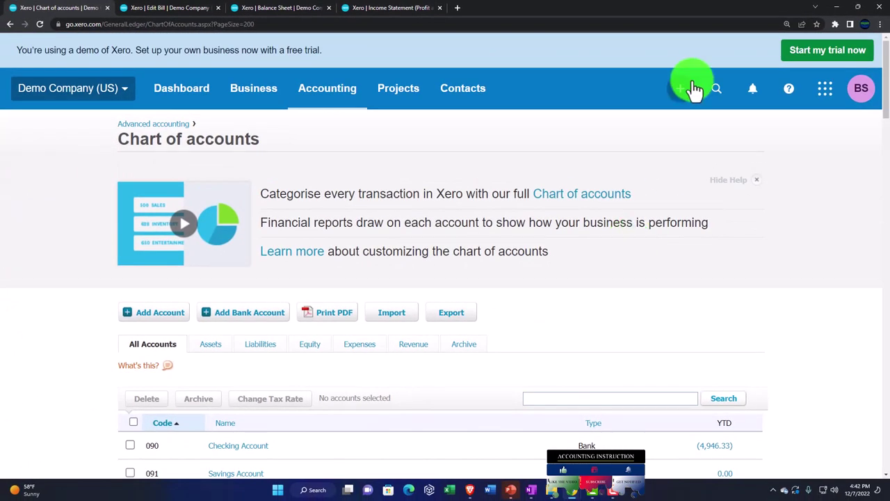
left_click(692, 88)
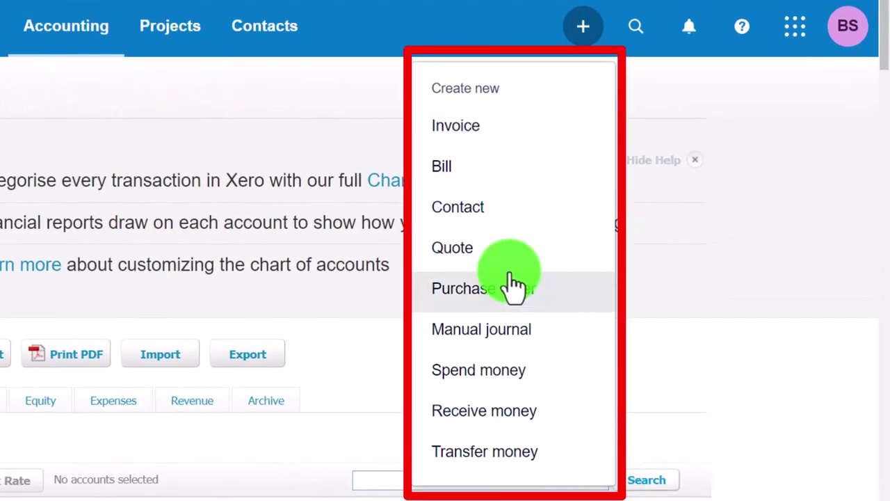
left_click(61, 260)
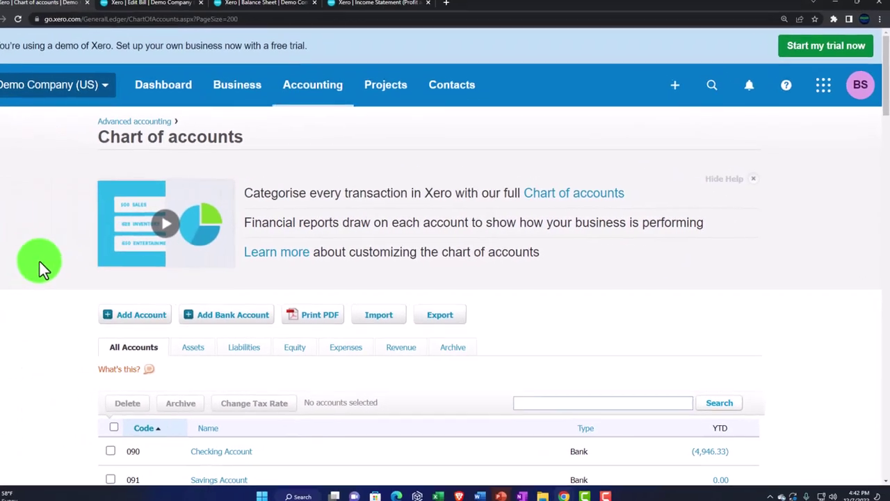